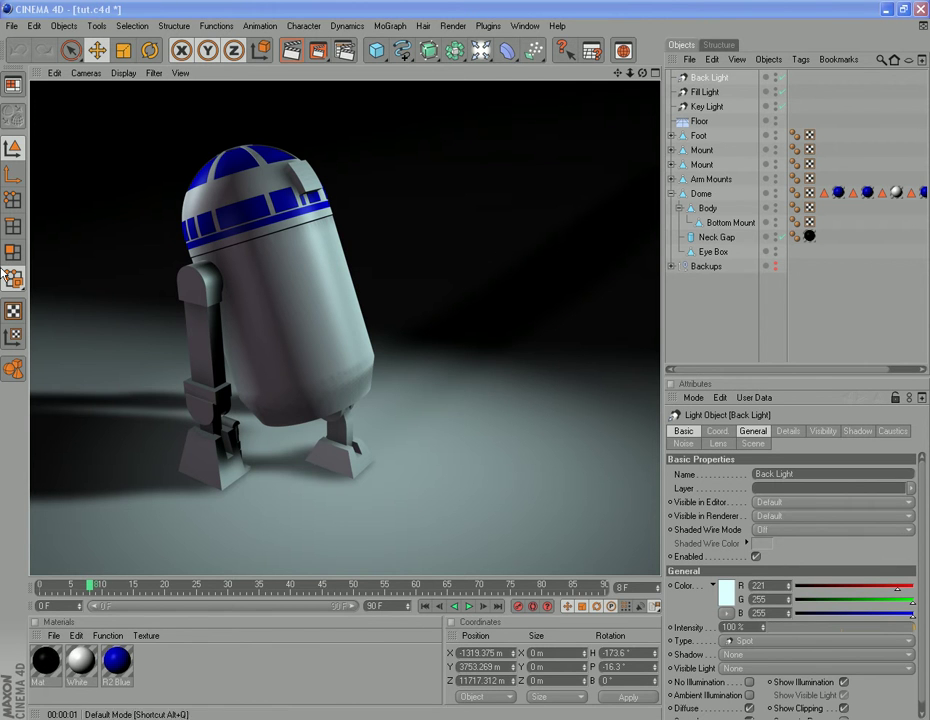
- Hide the Floor object in the editor view
click(776, 118)
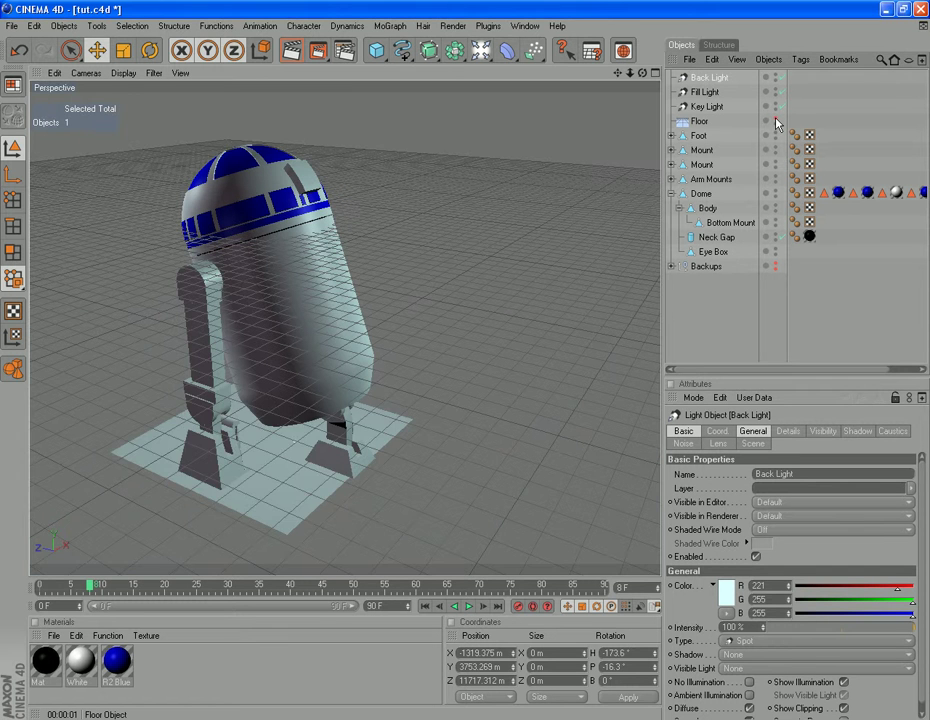
click(776, 118)
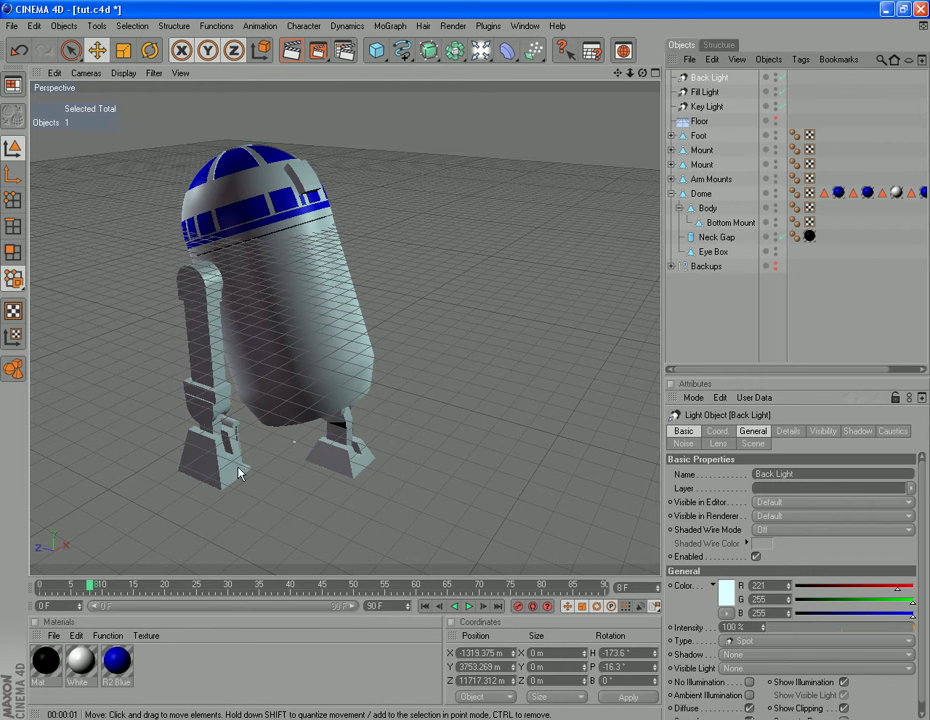
- Rename the first Mount object as Left Foot and the second Mount object as Right Foot
drag(616, 78, 626, 7)
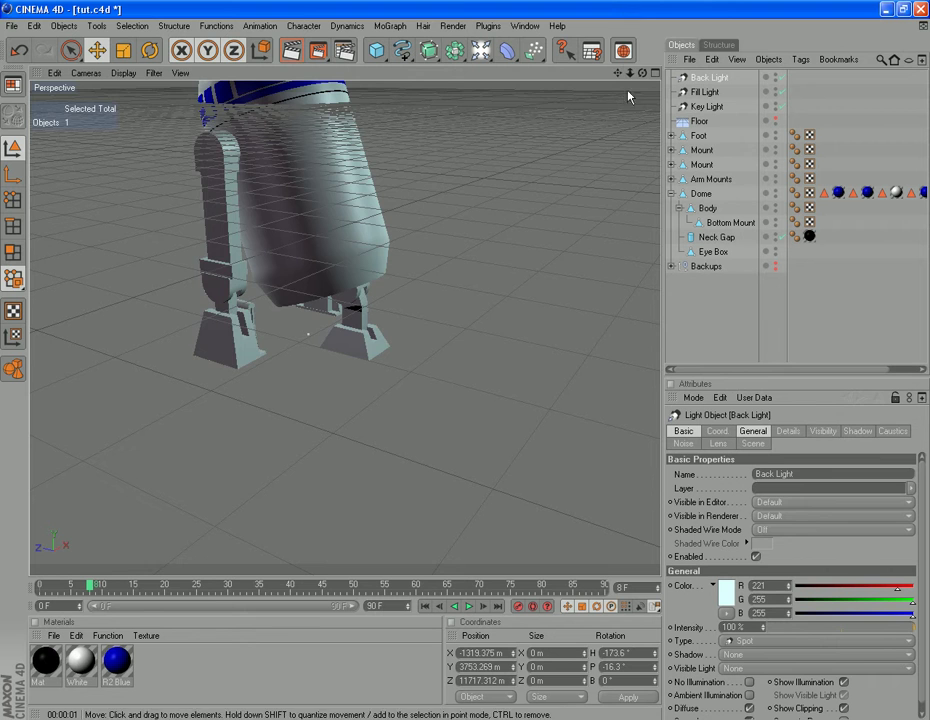
drag(617, 74, 605, 97)
scroll(419, 373, up, 8)
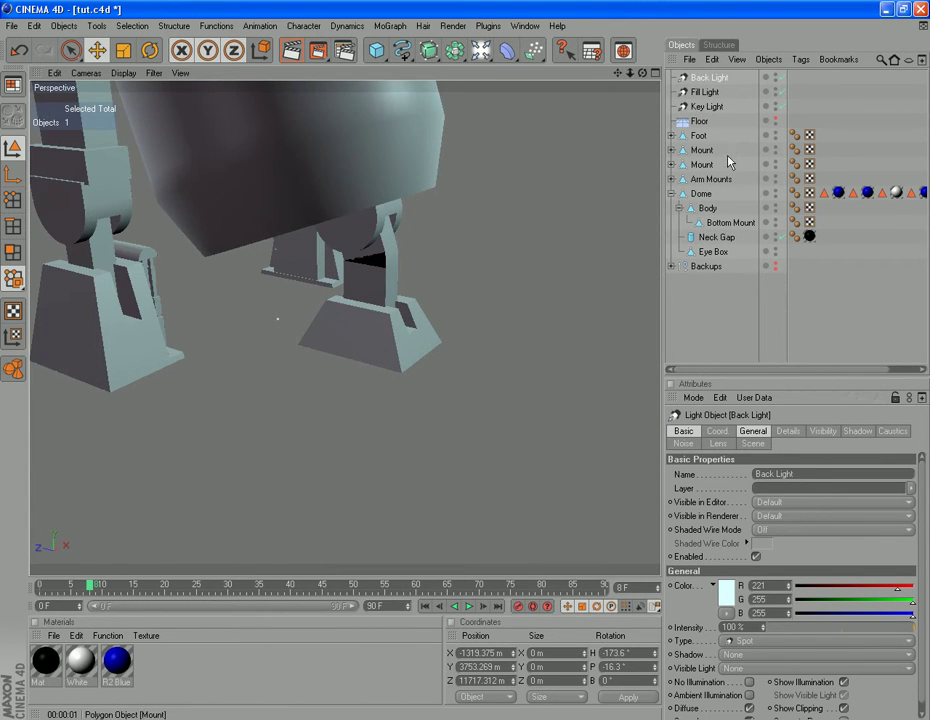
click(702, 150)
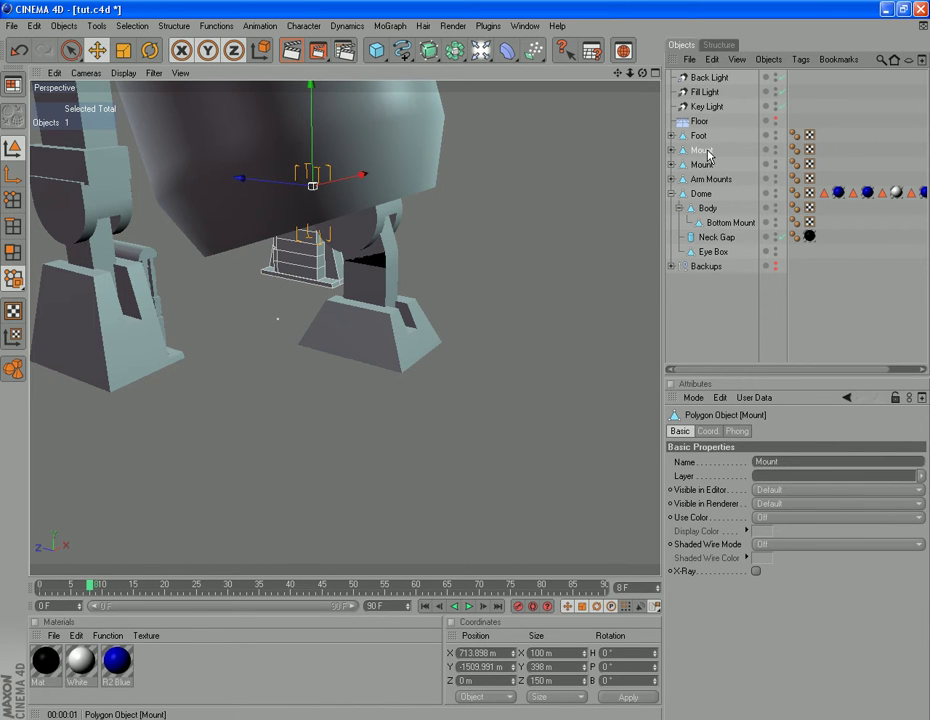
double_click(706, 150)
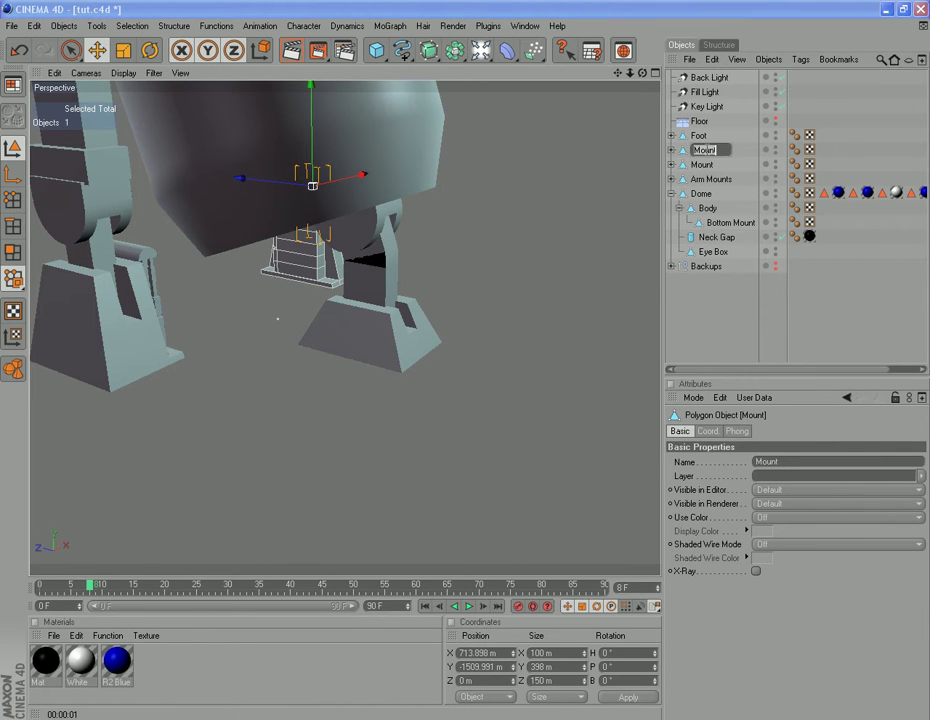
text(Left Foot)
double_click(704, 164)
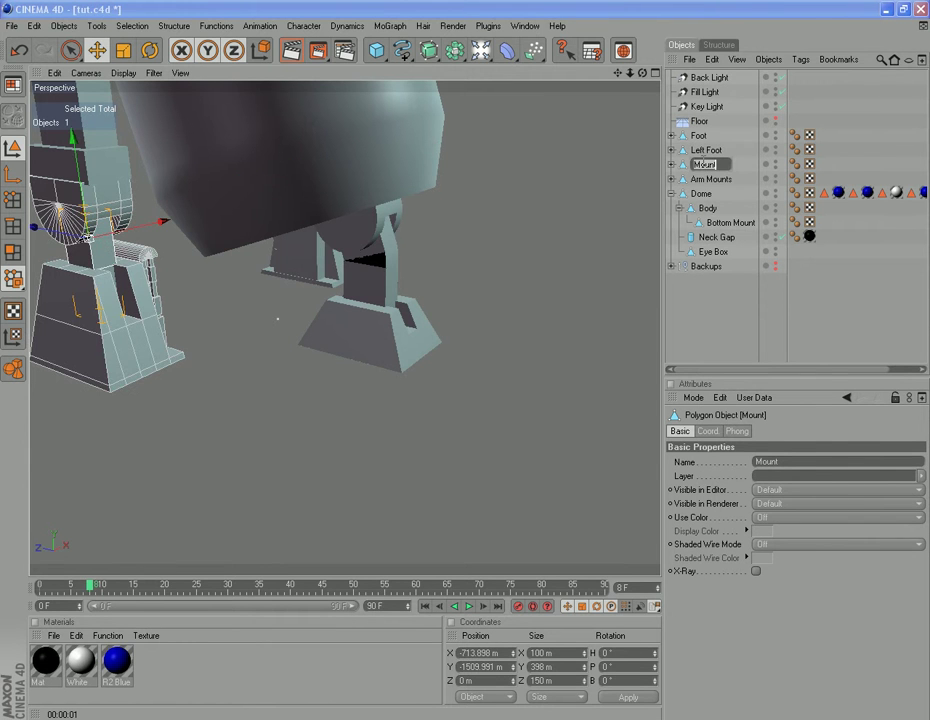
text(Right Foot)
key(Return)
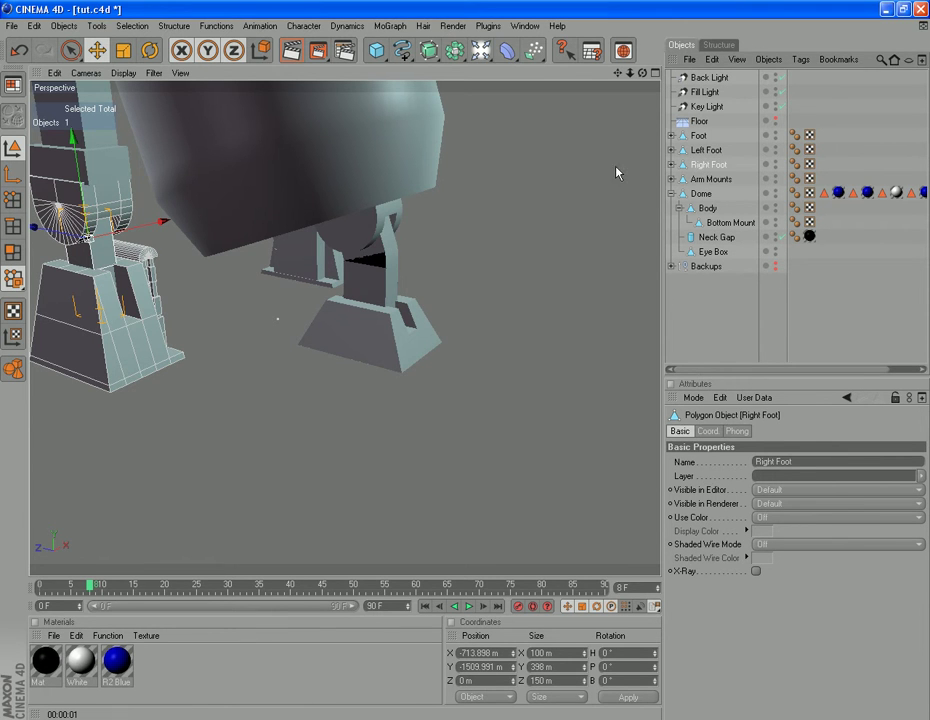
- Loop-select the points around the bottom edge of the Foot object inside Right Foot
key(o)
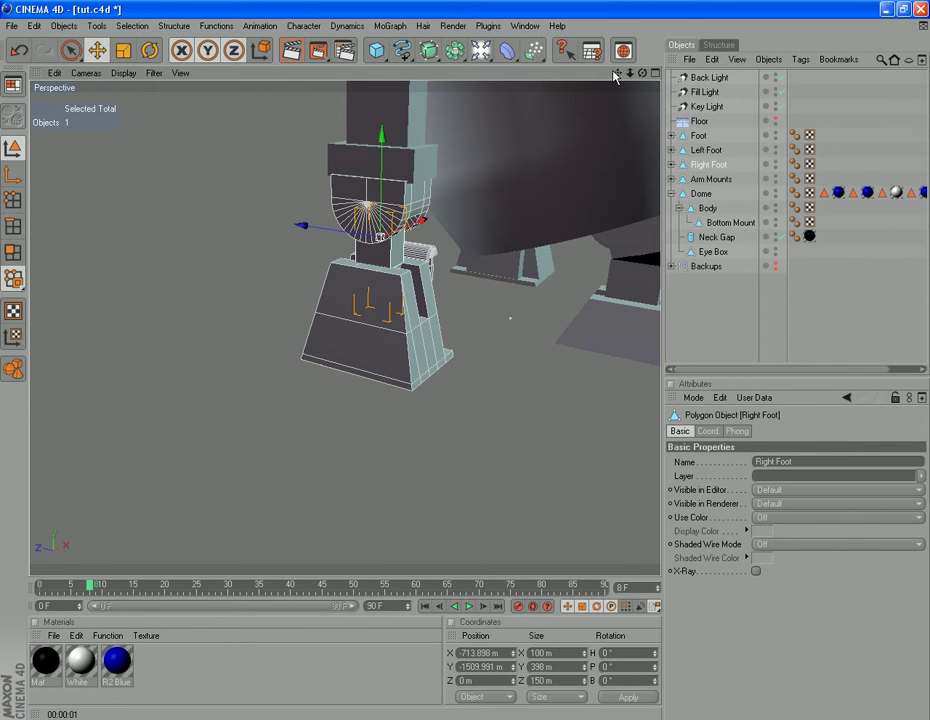
drag(618, 77, 555, 344)
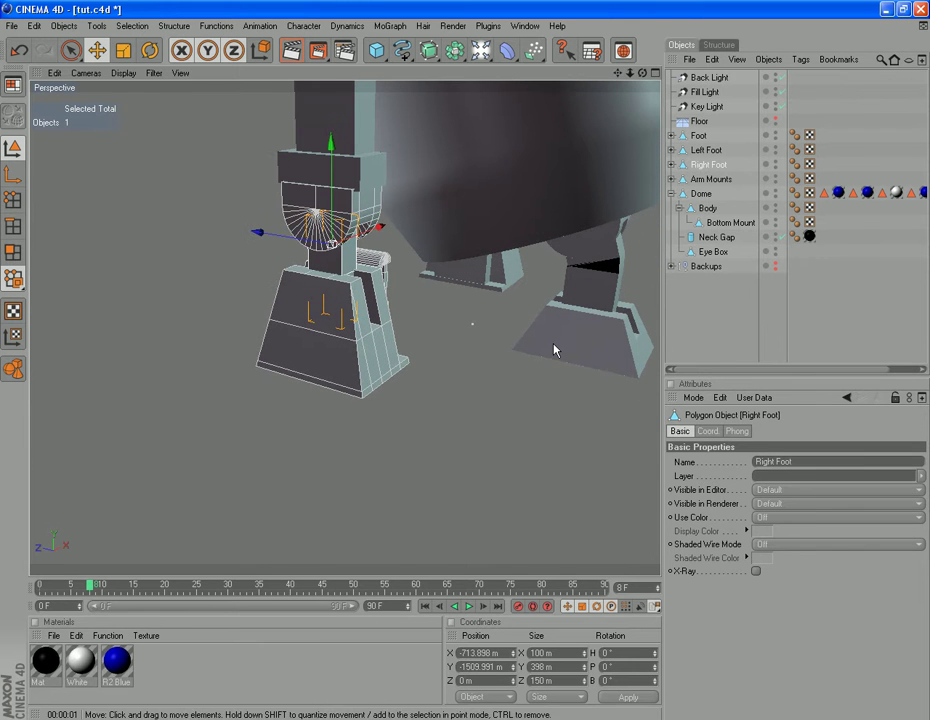
click(671, 164)
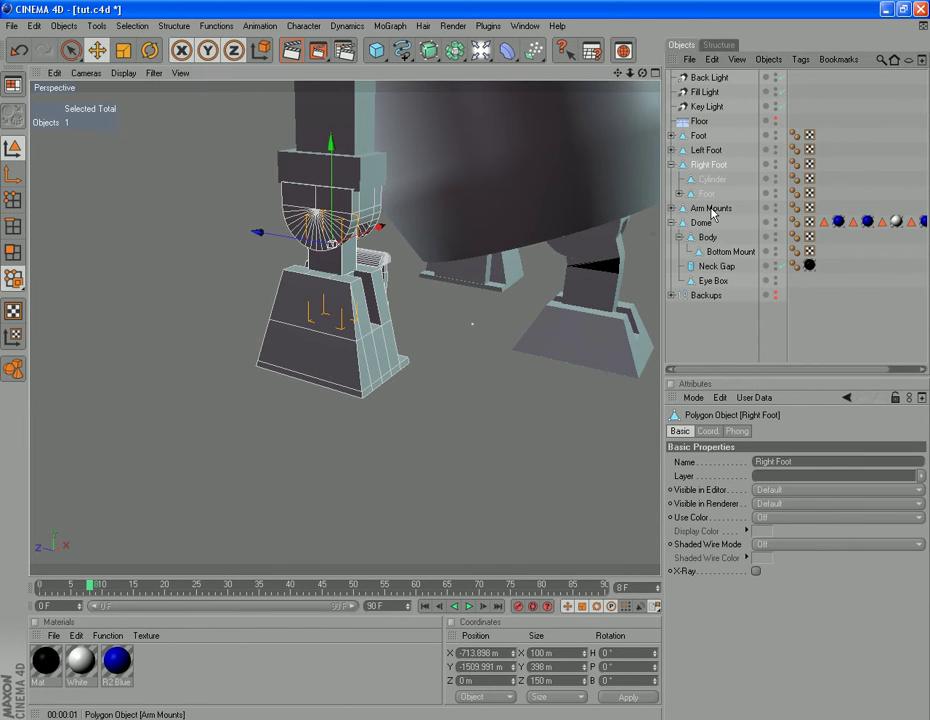
click(706, 193)
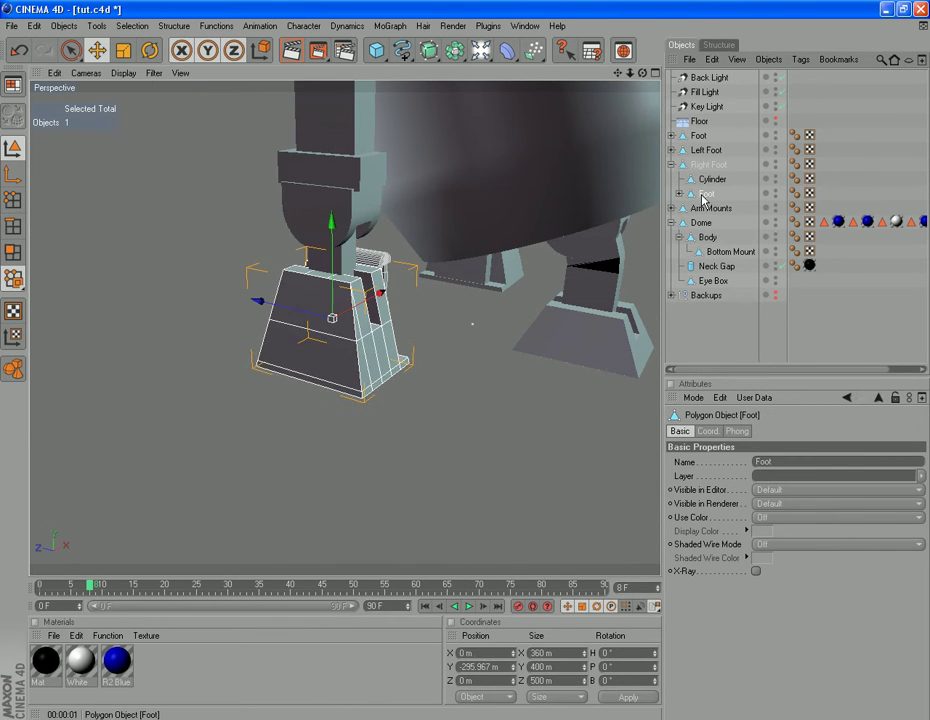
click(14, 200)
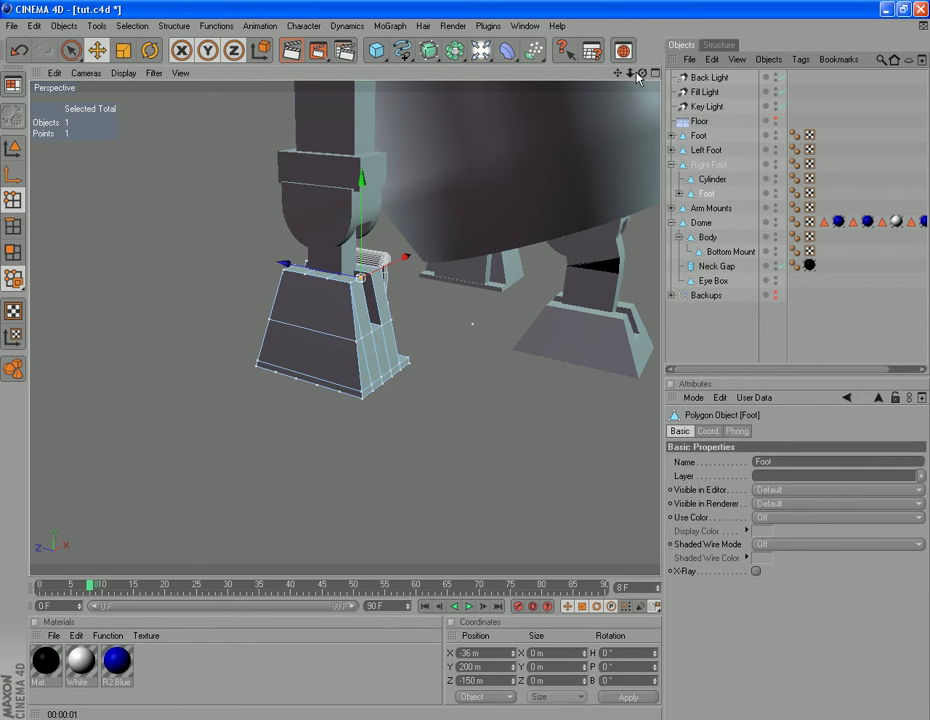
drag(642, 74, 568, 545)
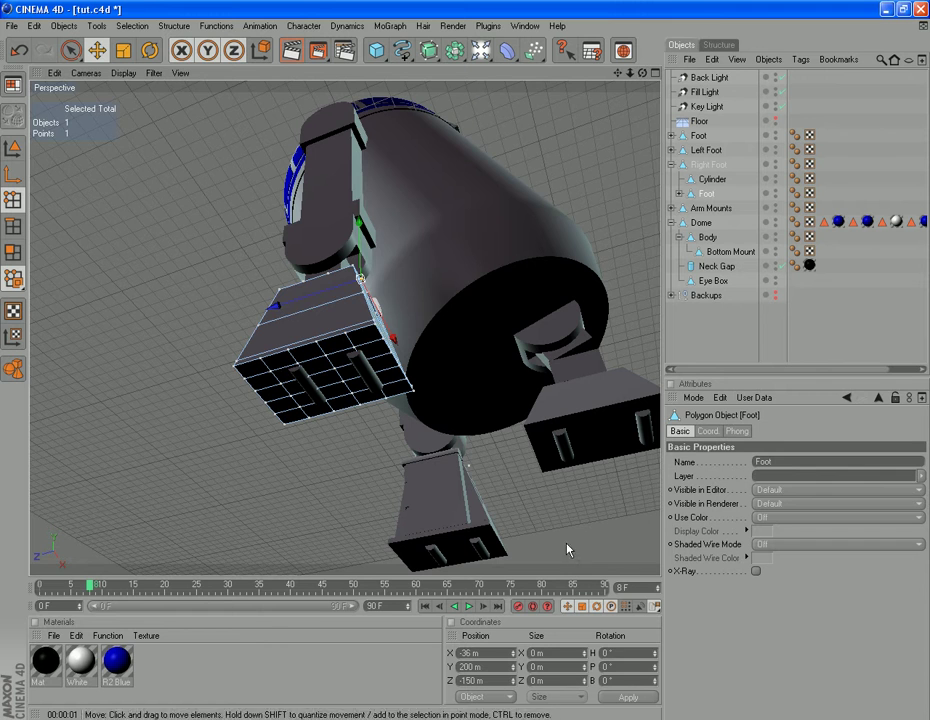
click(121, 24)
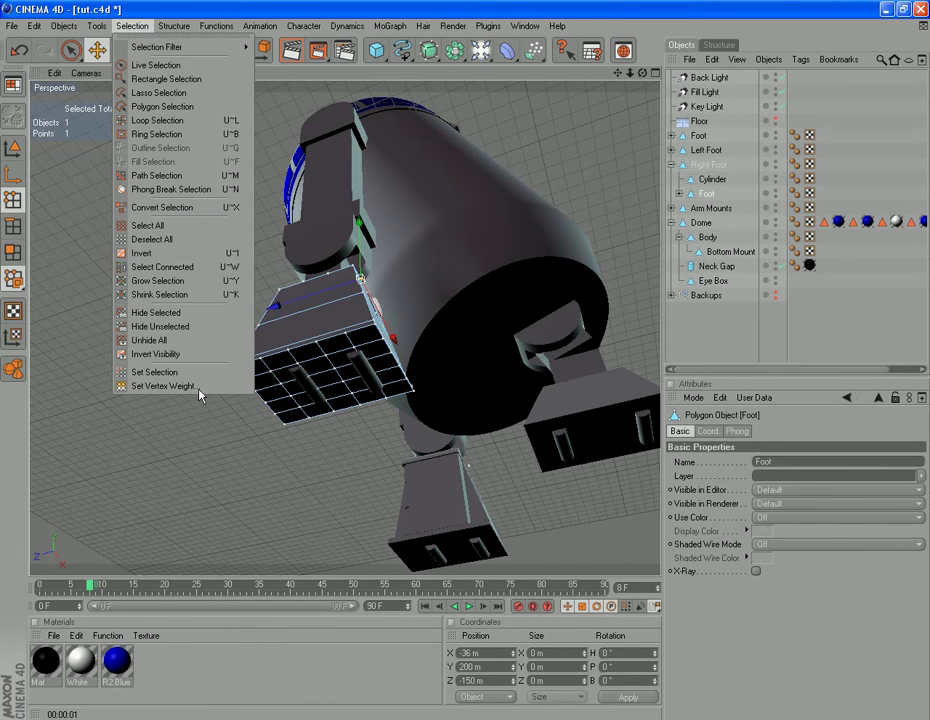
click(157, 120)
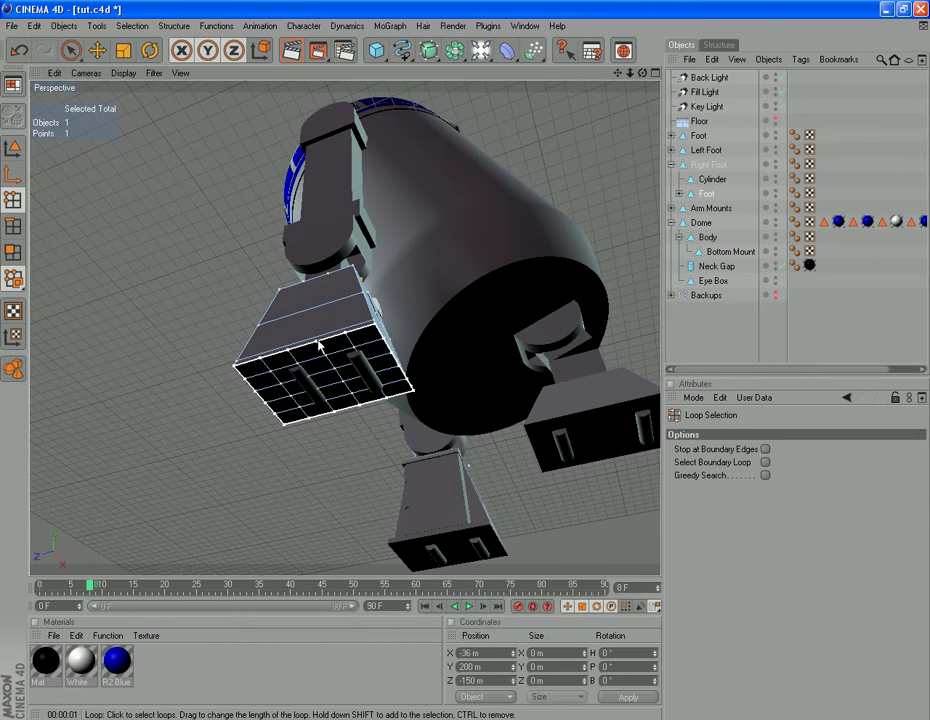
click(319, 345)
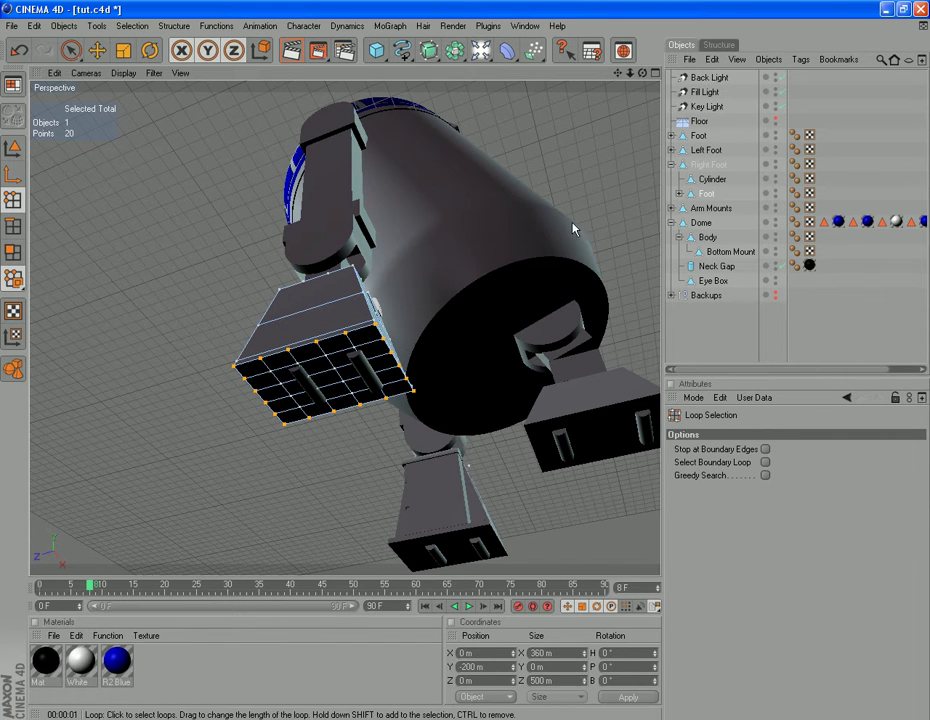
- Grow the point selection on the right foot twice, up to its middle edge row
drag(642, 74, 643, 8)
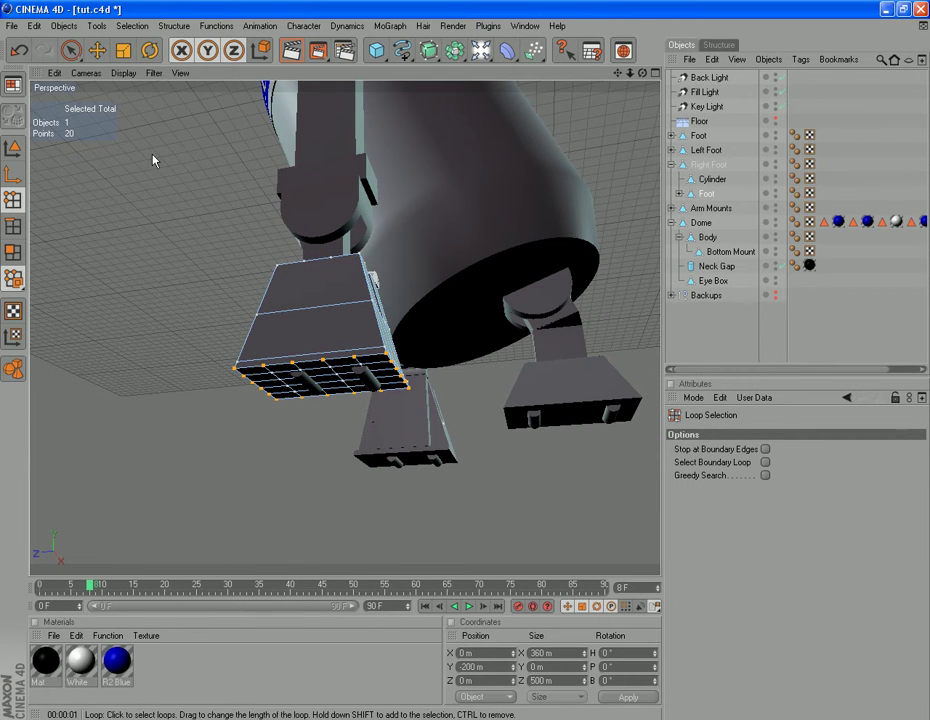
click(134, 26)
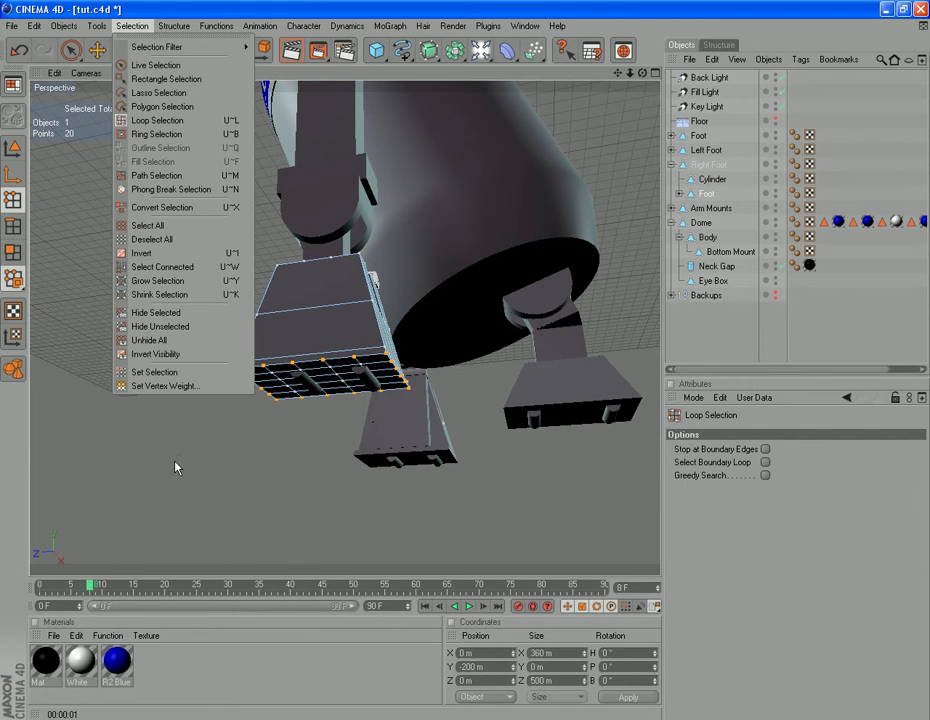
click(153, 281)
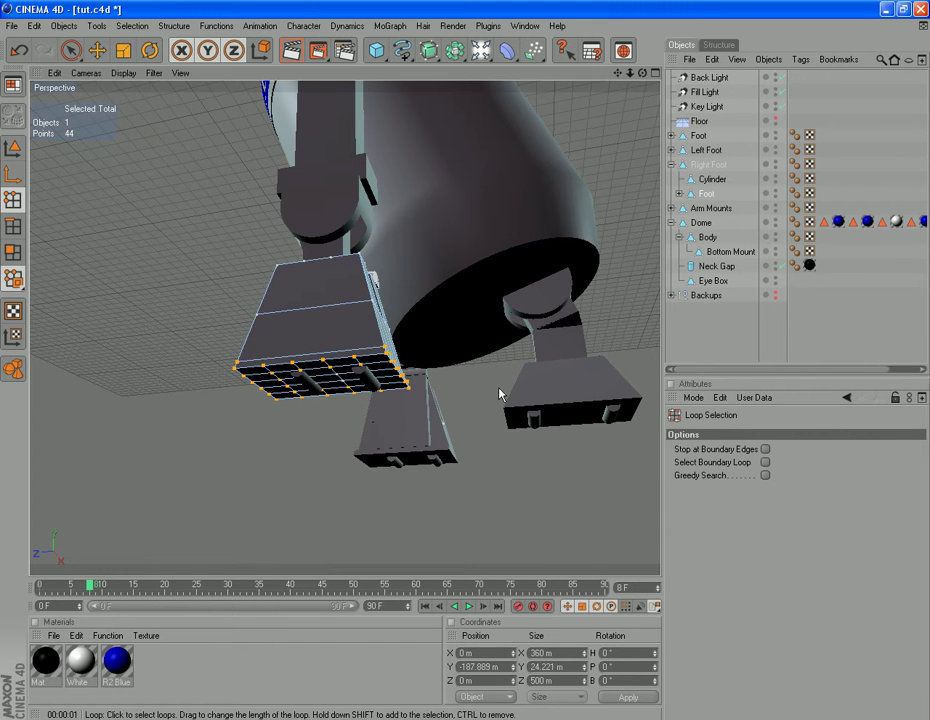
key(u)
key(y)
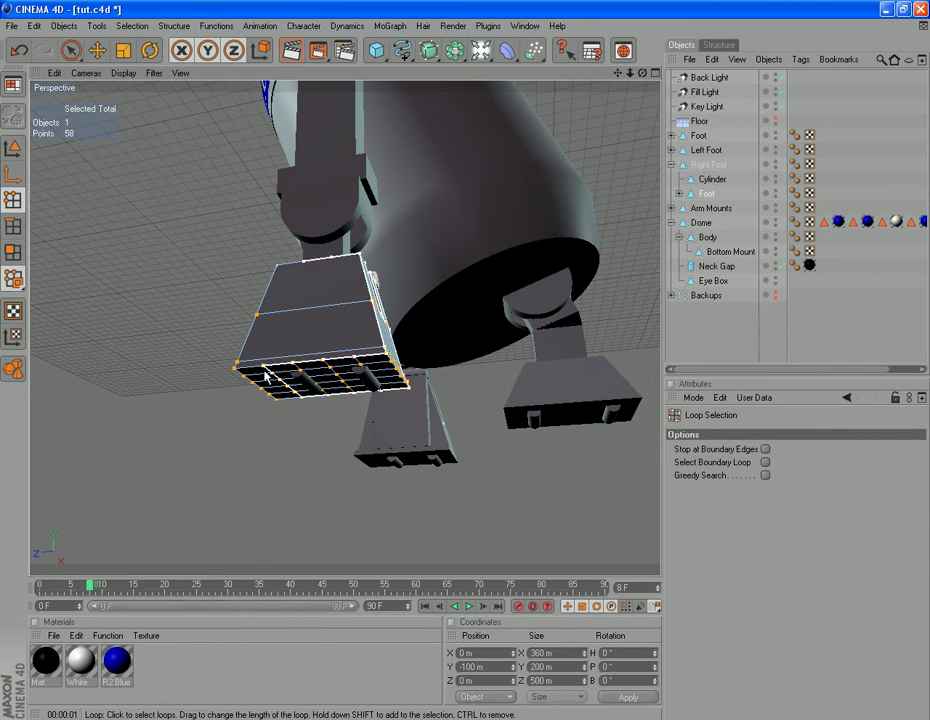
- Loop-select the points around the bottom edge of the Foot object inside Left Foot
click(671, 150)
click(706, 182)
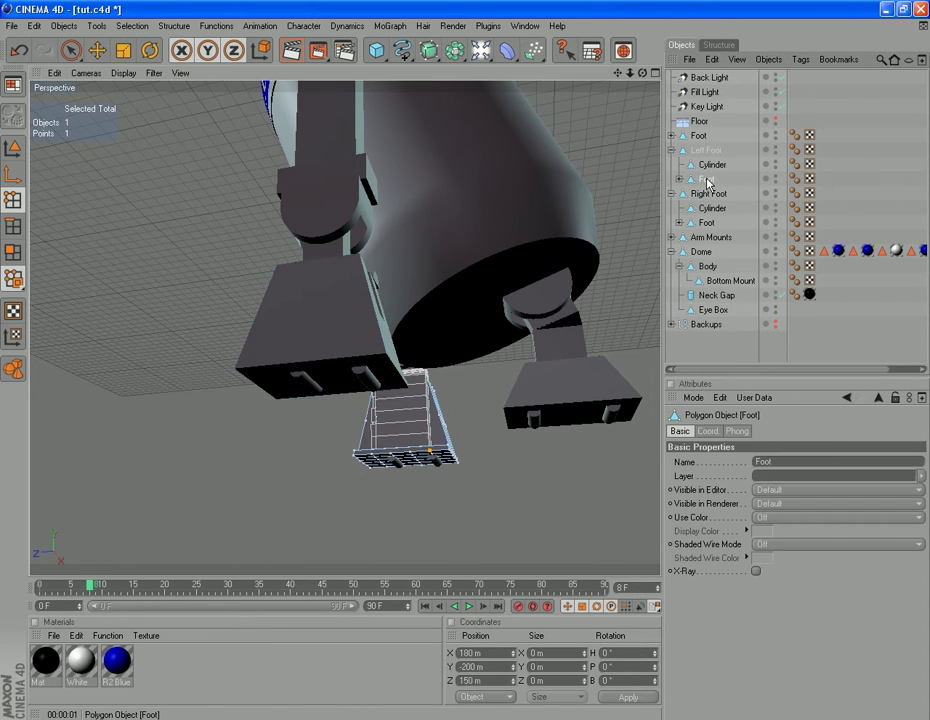
scroll(461, 527, up, 5)
drag(618, 73, 571, 228)
scroll(524, 501, up, 3)
click(143, 25)
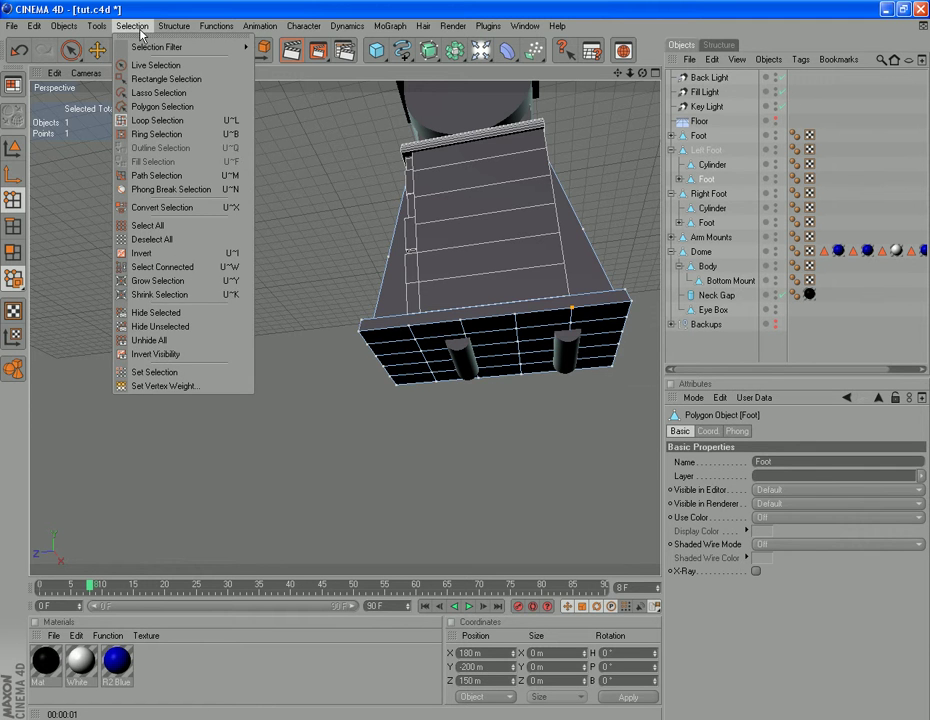
click(178, 121)
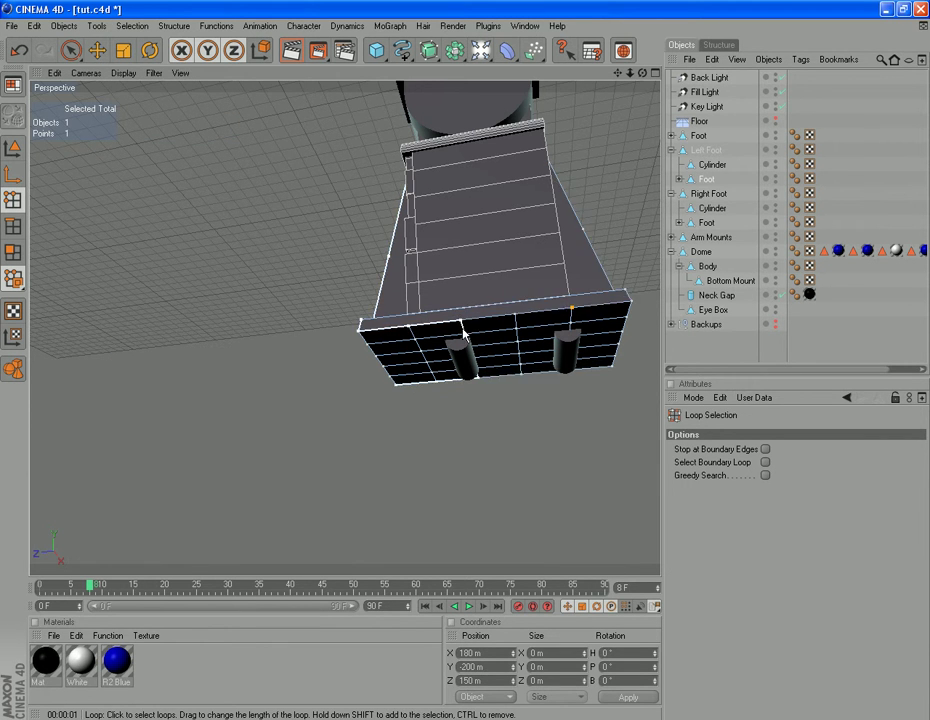
click(512, 330)
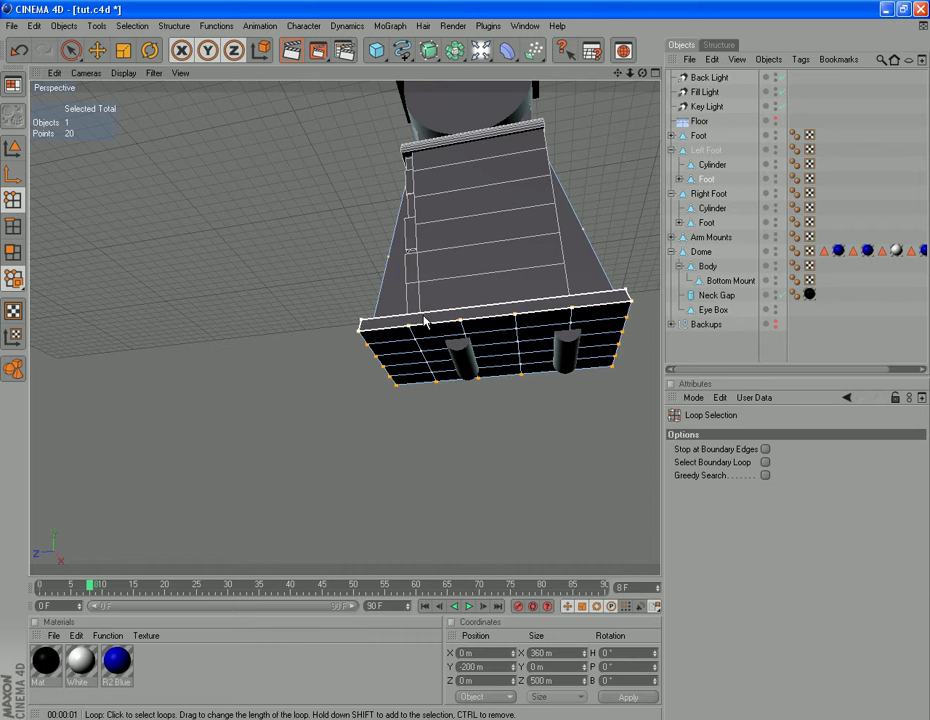
- Grow the point selection on the left foot twice, up to its middle edge row
key(u)
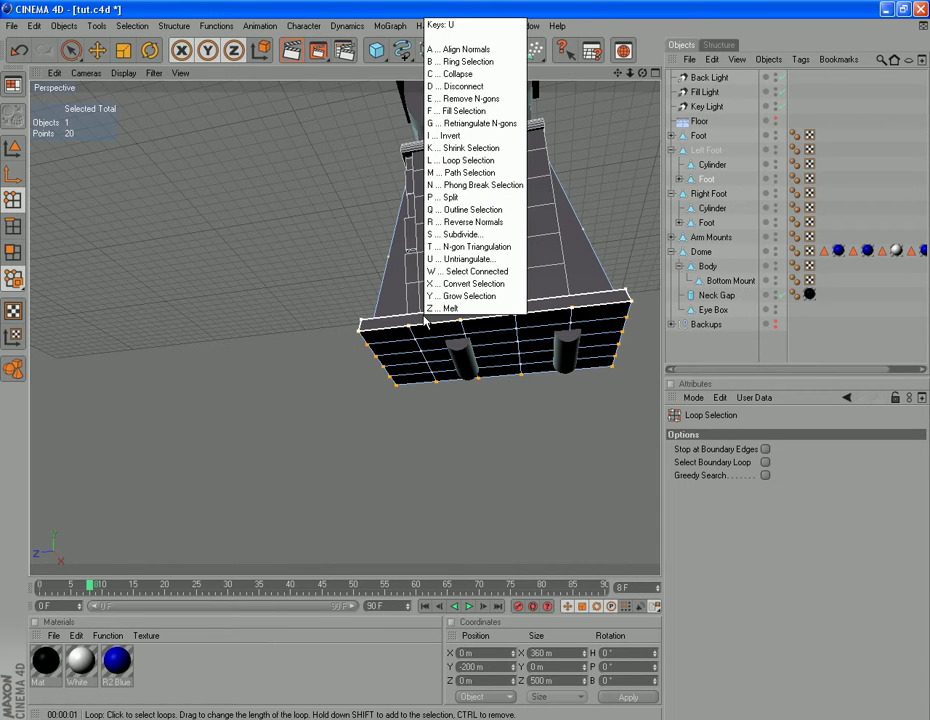
key(y)
key(u)
key(y)
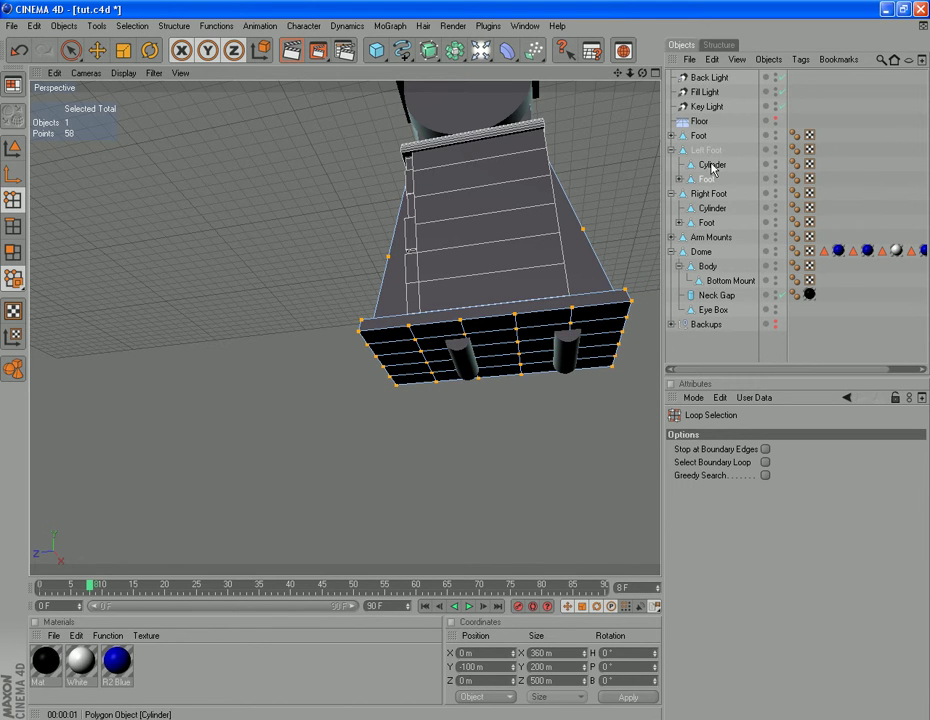
- Select both side Foot objects together and scale their selected lower points along the Z axis by about 1.4
ctrl+click(707, 222)
scroll(476, 452, down, 5)
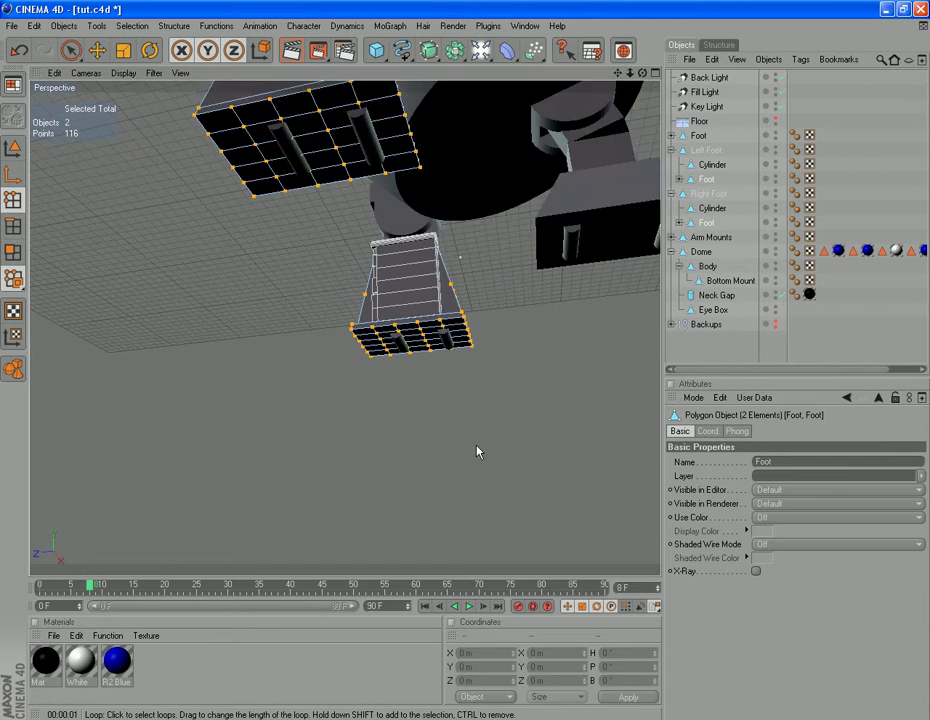
scroll(476, 452, down, 2)
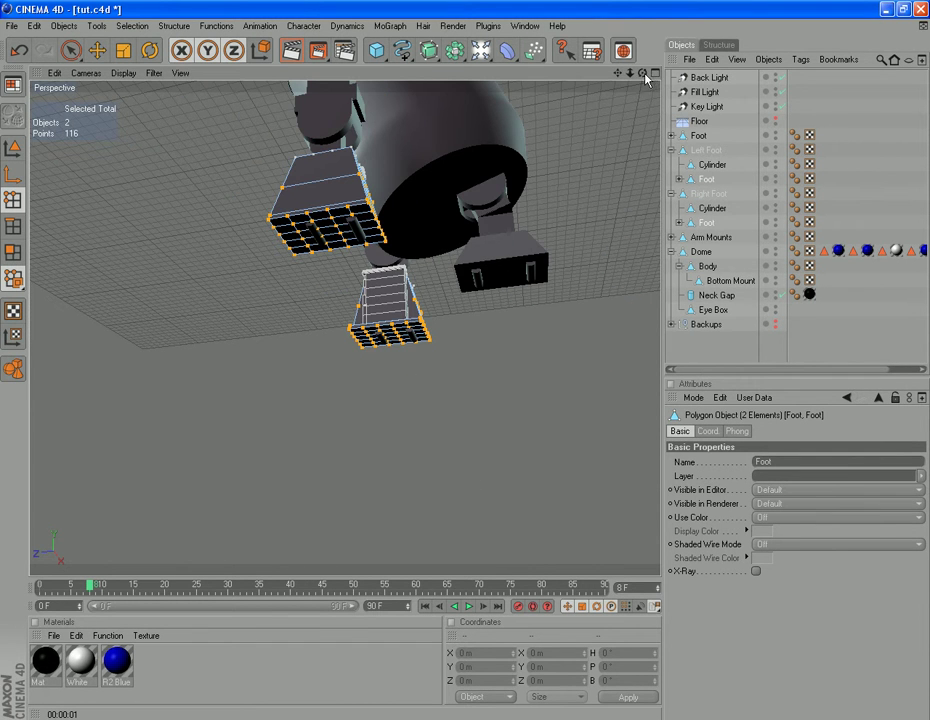
drag(644, 75, 546, 6)
drag(642, 74, 642, 52)
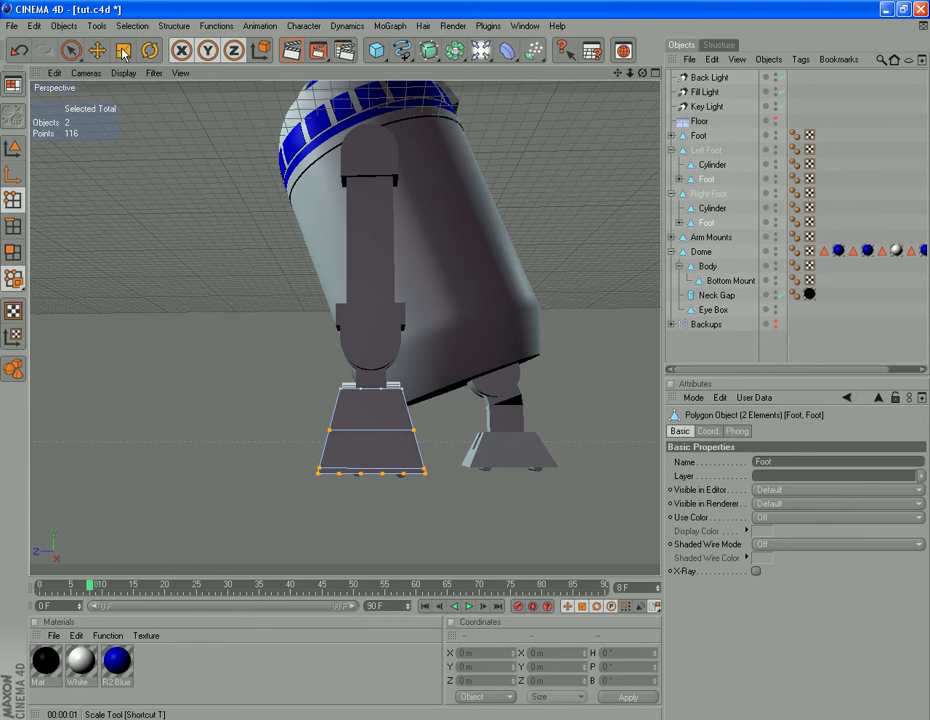
click(116, 52)
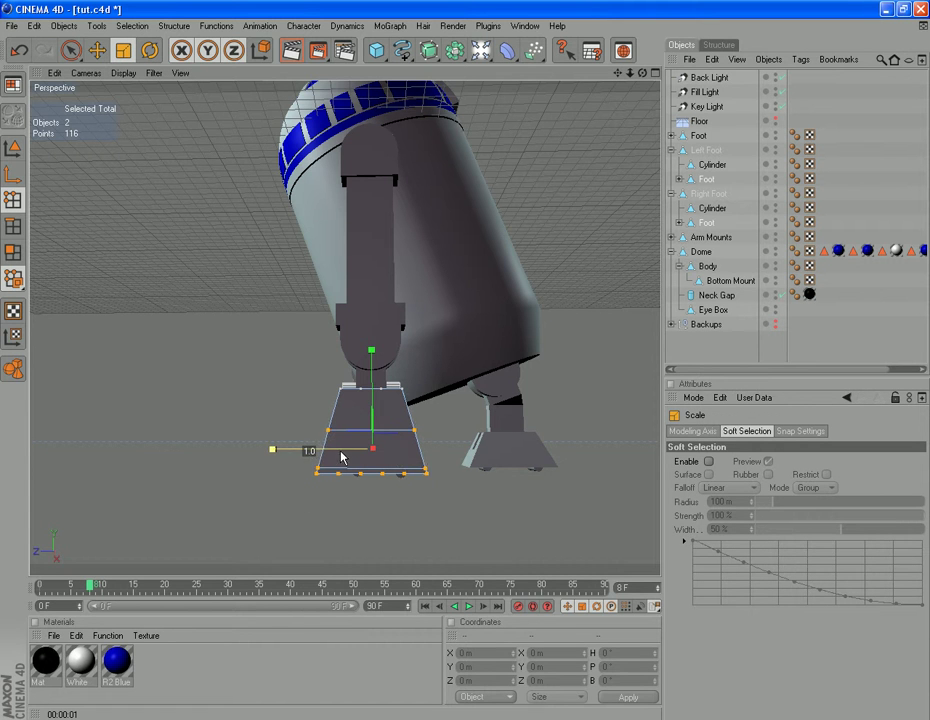
drag(343, 455, 843, 452)
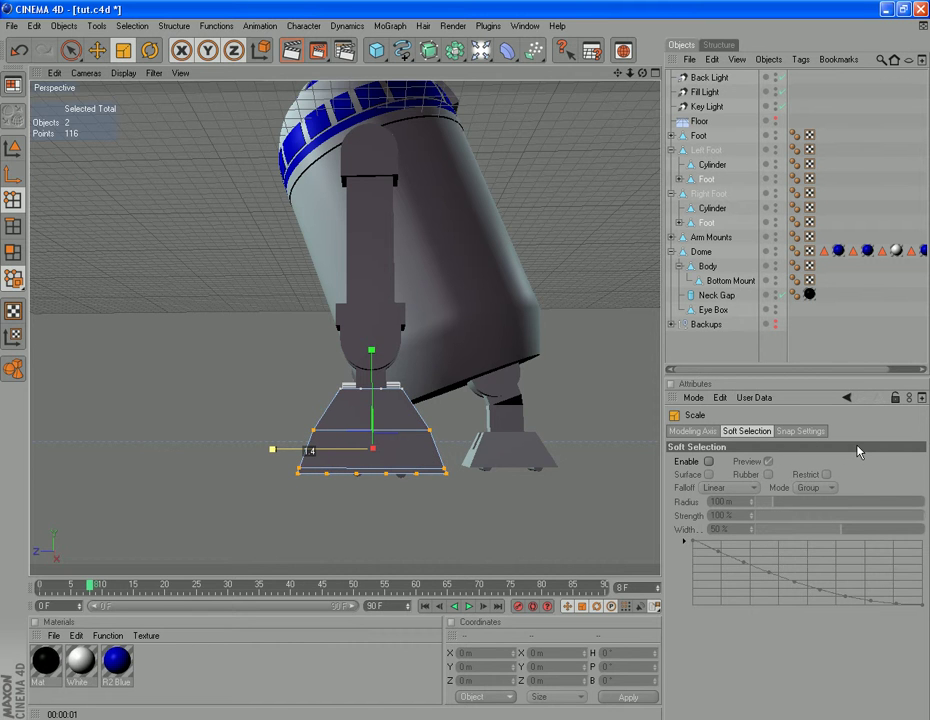
drag(857, 452, 760, 461)
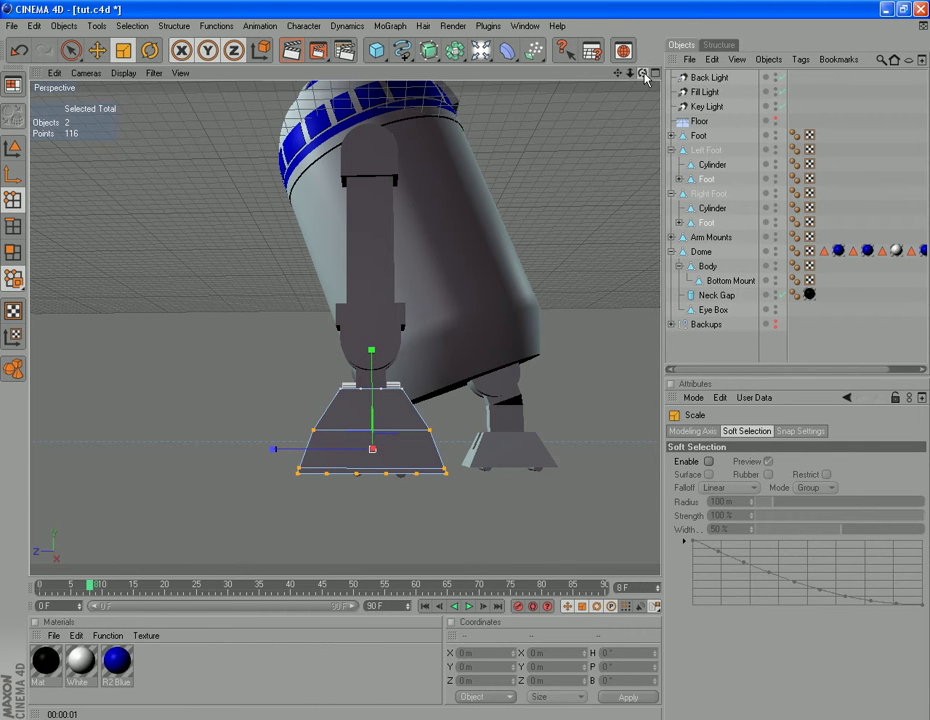
drag(645, 78, 810, 44)
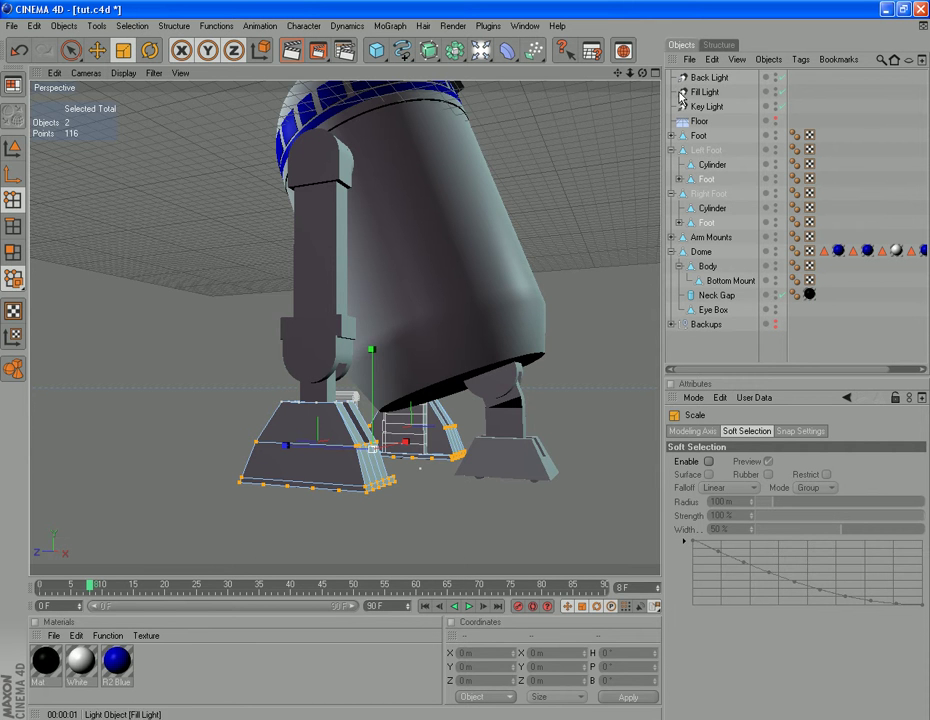
drag(622, 74, 620, 340)
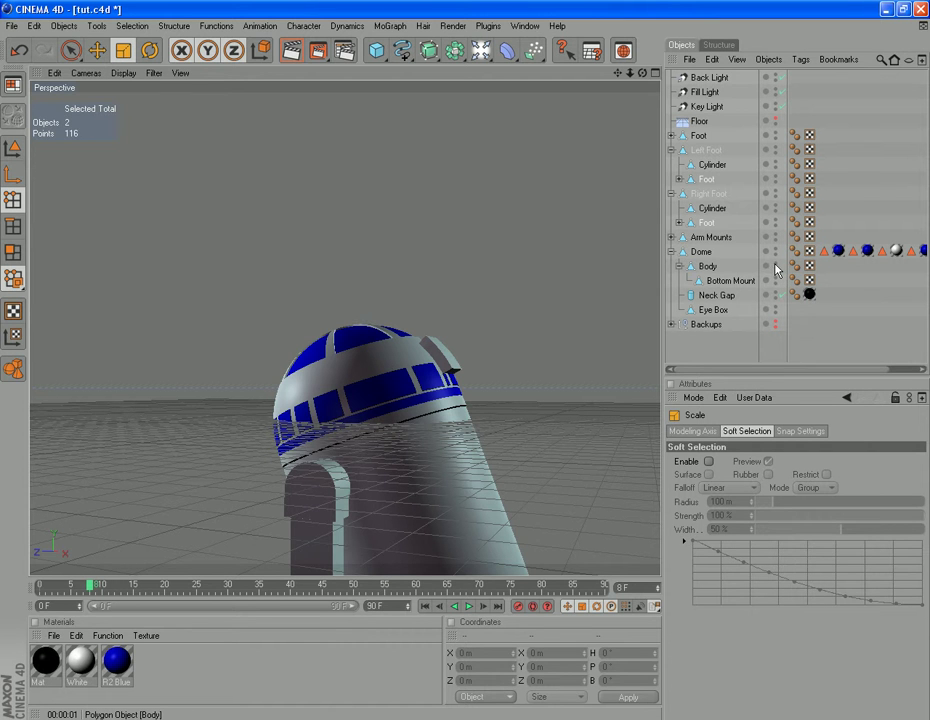
- Hide the Dome object and its children in the viewport
click(775, 250)
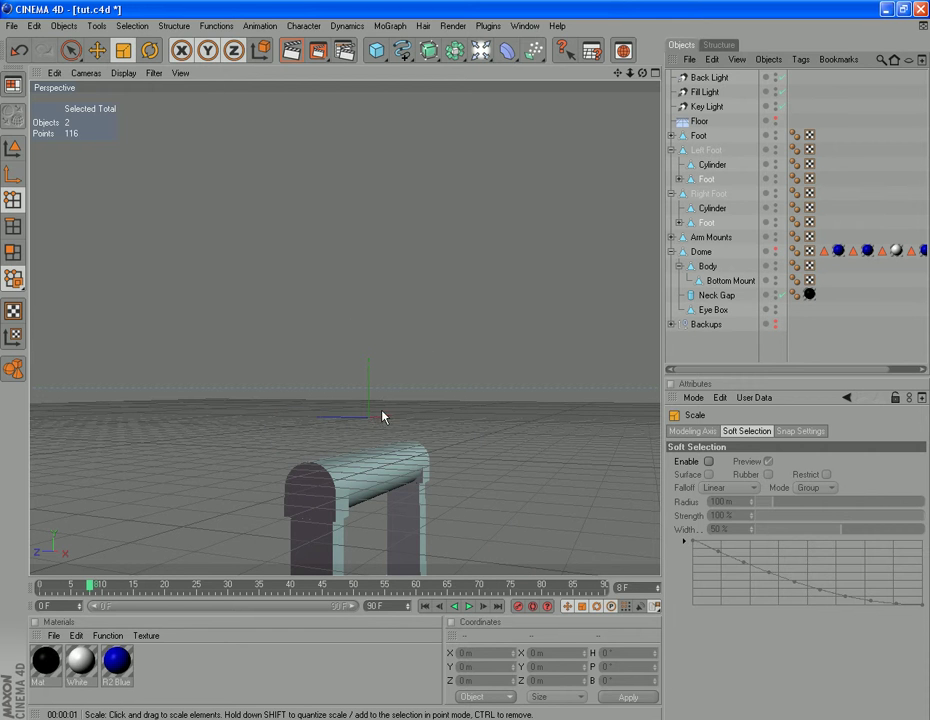
scroll(382, 420, down, 5)
scroll(382, 427, up, 10)
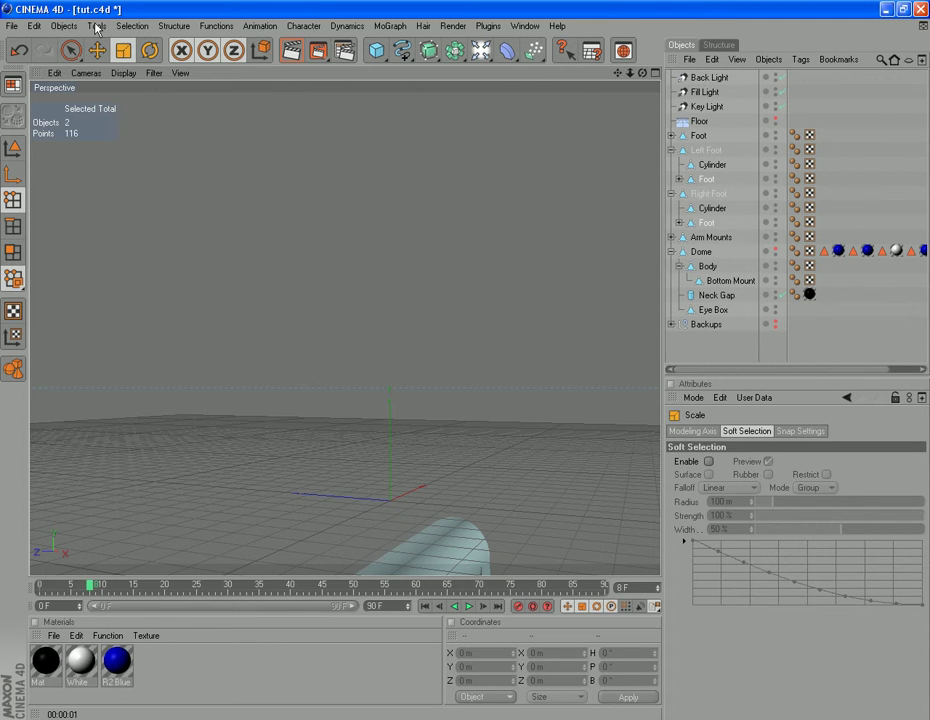
- Add a Tube primitive and set its orientation to +Z
click(62, 25)
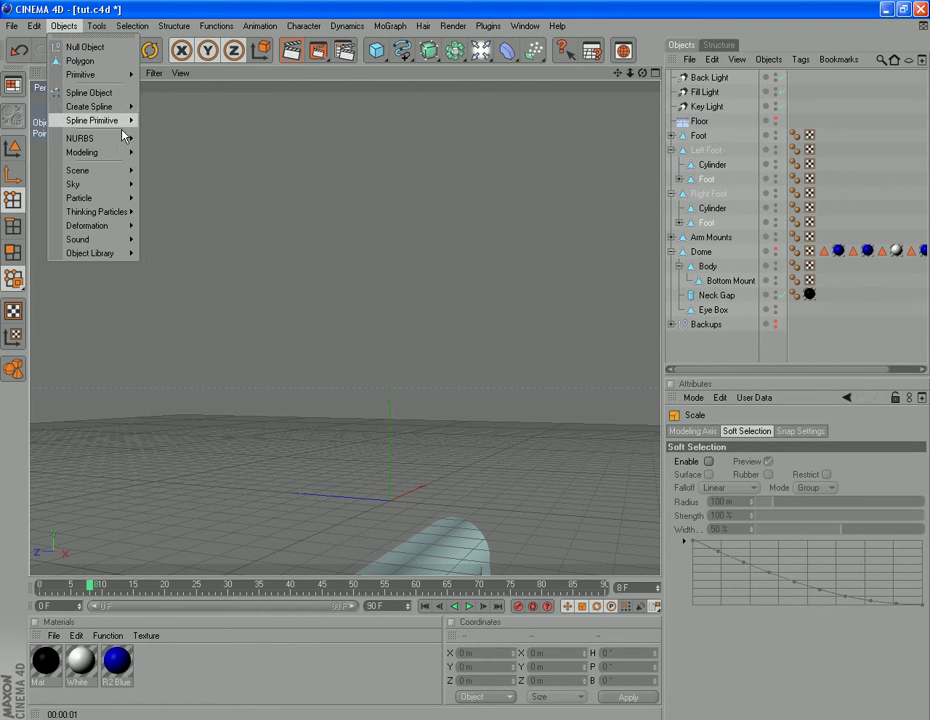
mouse_move(80, 74)
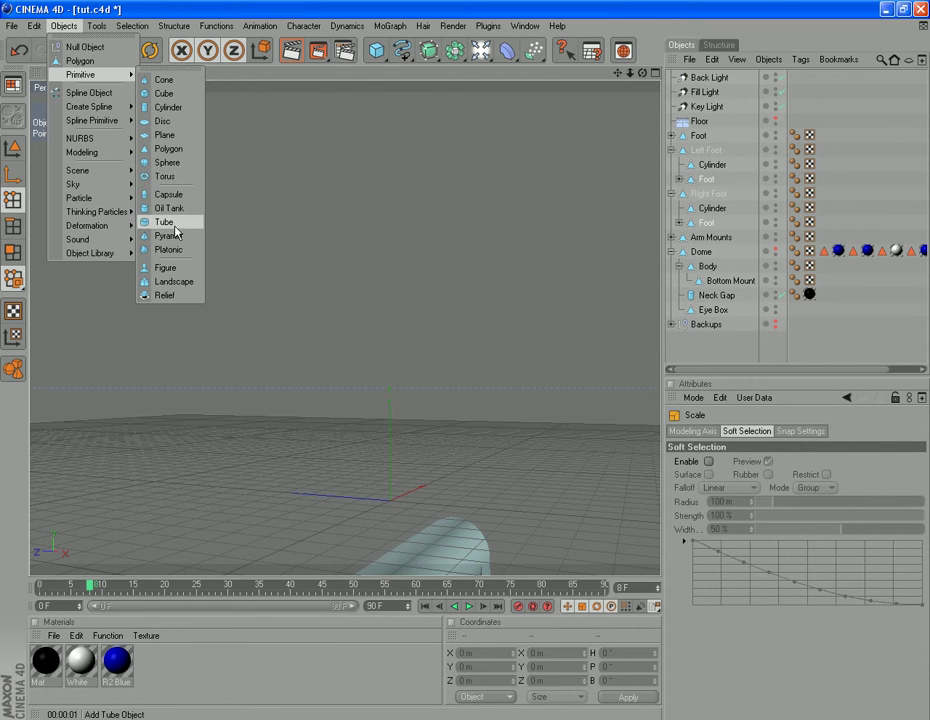
click(174, 224)
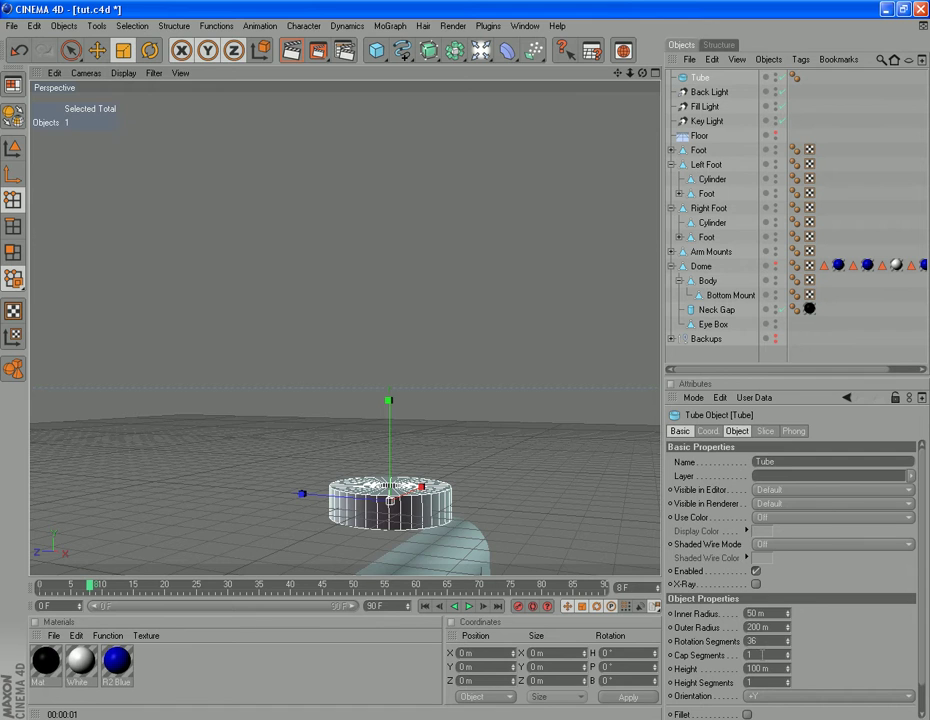
click(764, 696)
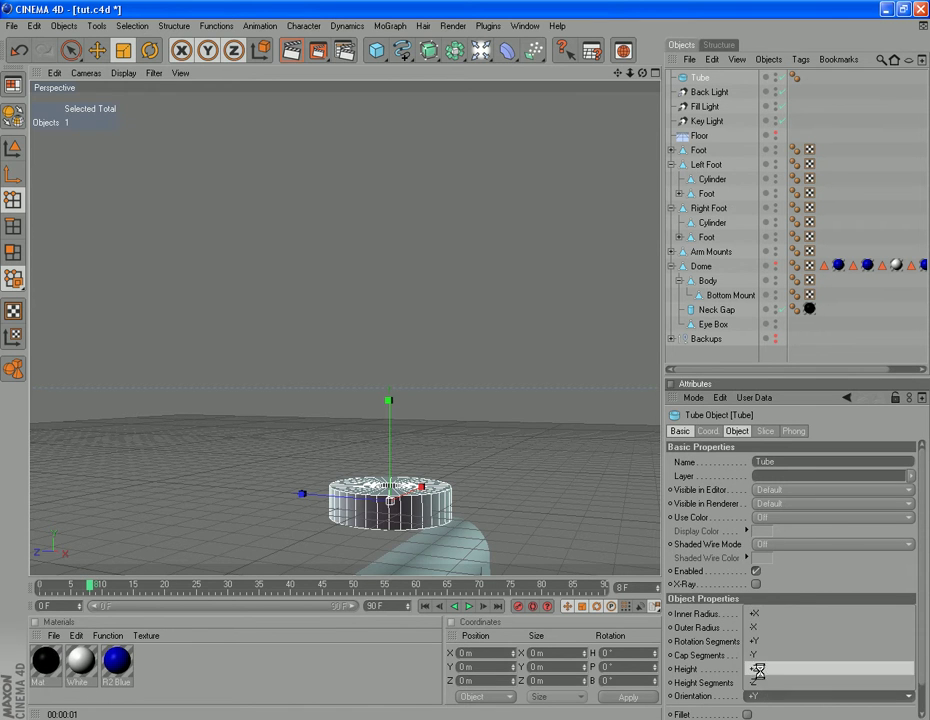
click(759, 668)
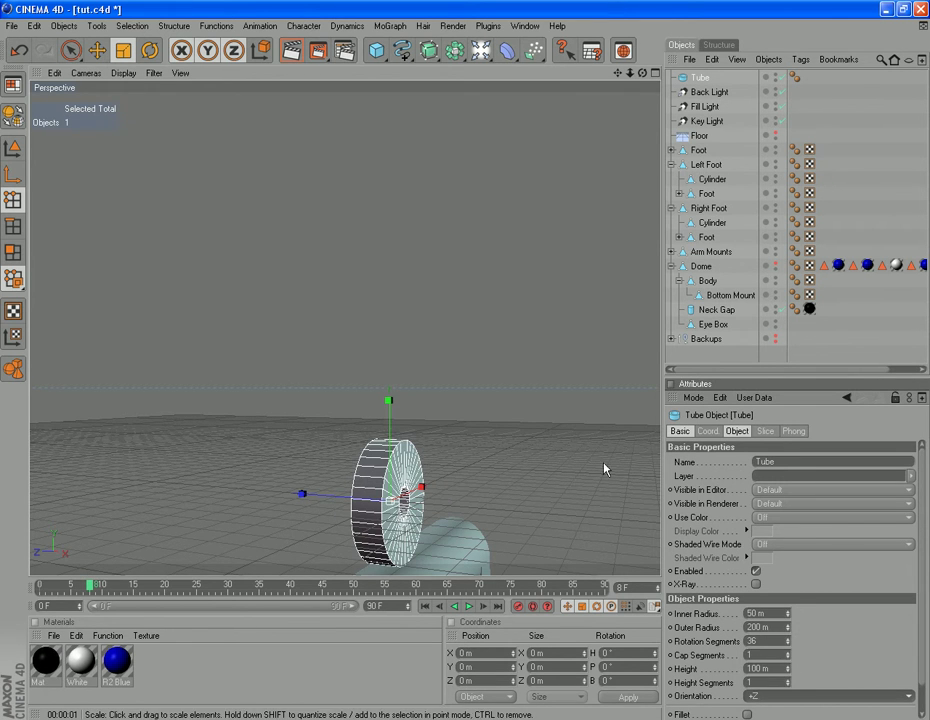
- Set the tube's inner radius to 0 m, outer radius to 15 m and height to 15 m
drag(644, 73, 450, 73)
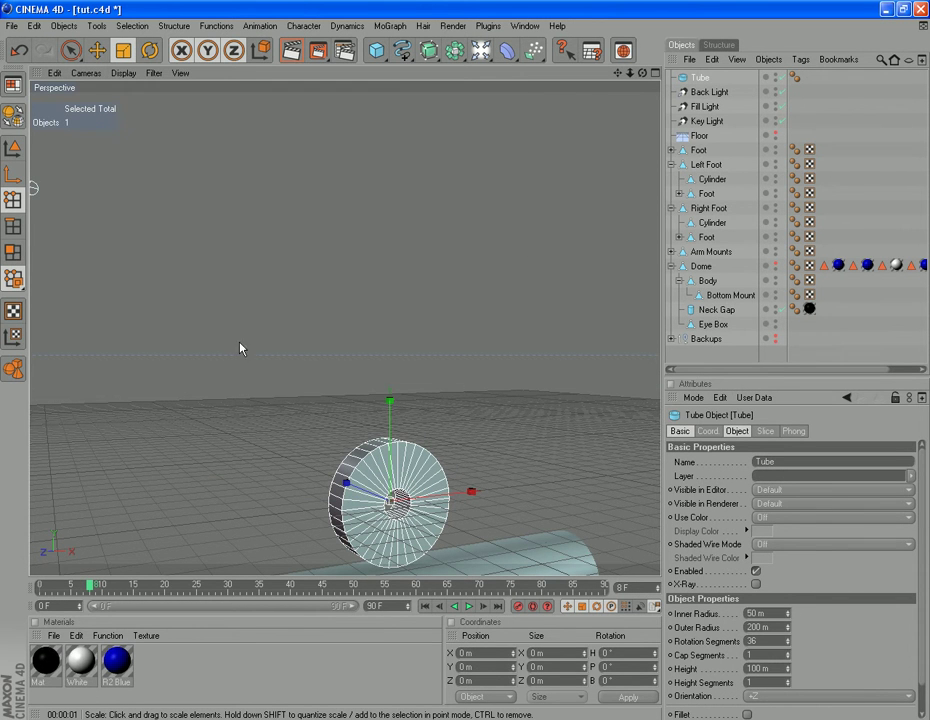
double_click(758, 613)
text(0)
key(Return)
double_click(758, 627)
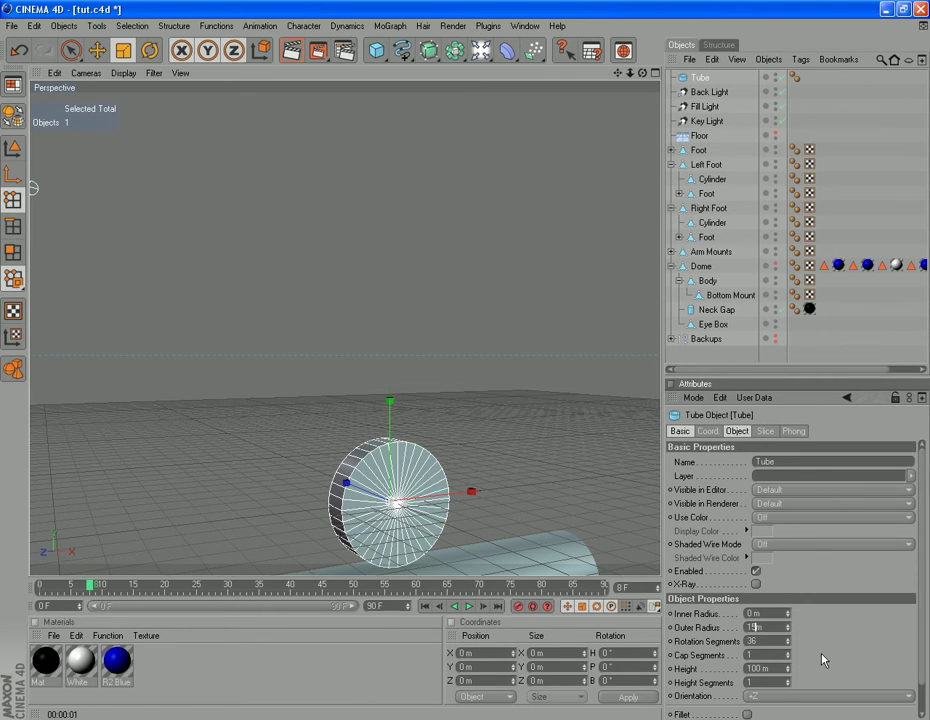
text(15)
key(Return)
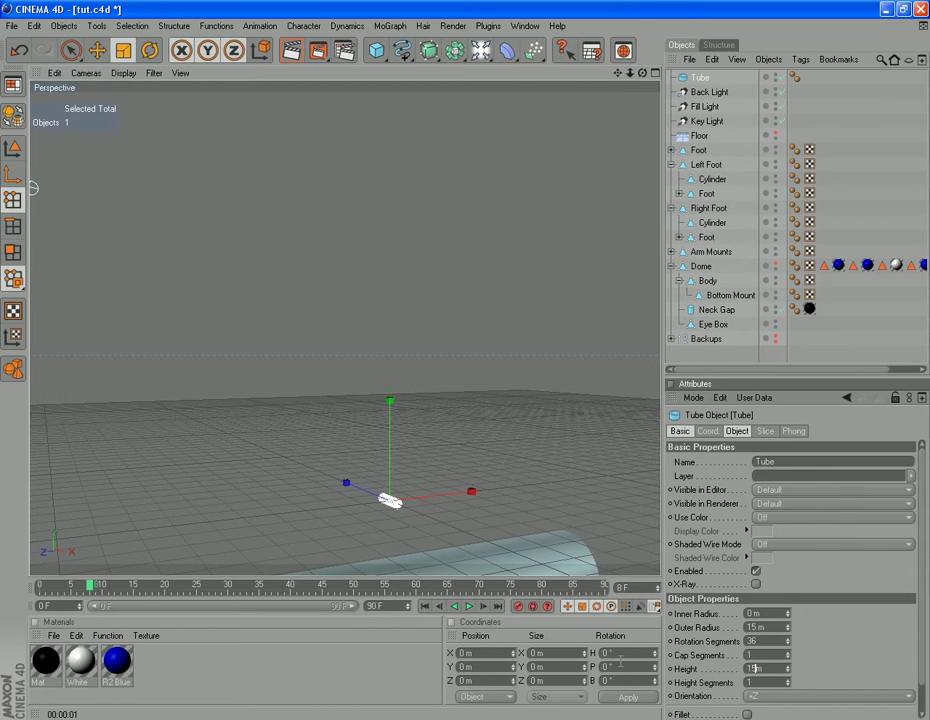
text(15)
key(Return)
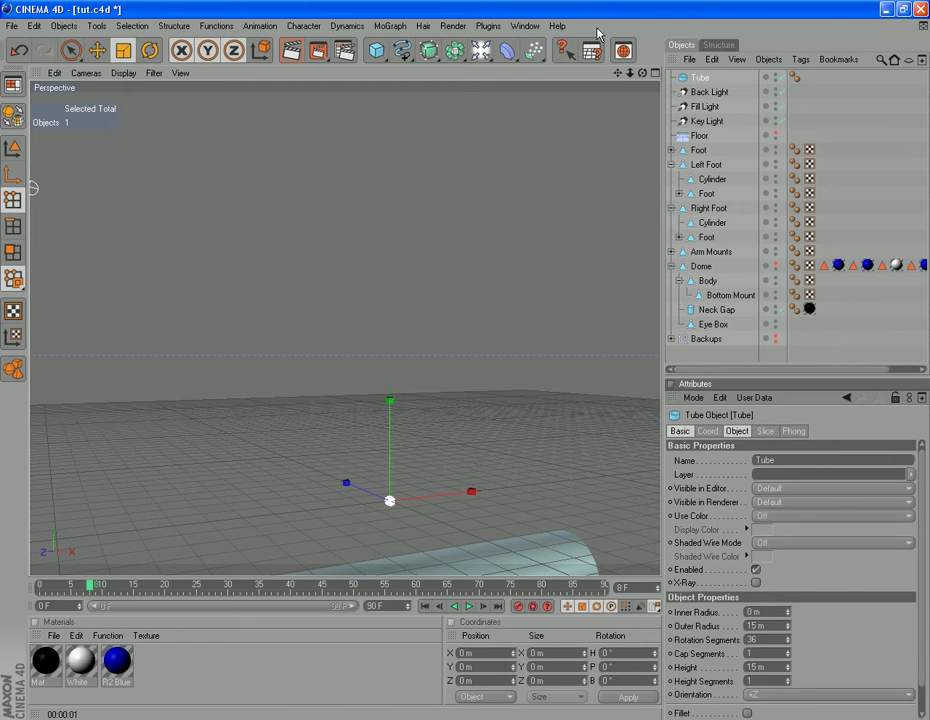
- Convert the Tube primitive into an editable polygon object
drag(617, 73, 556, 30)
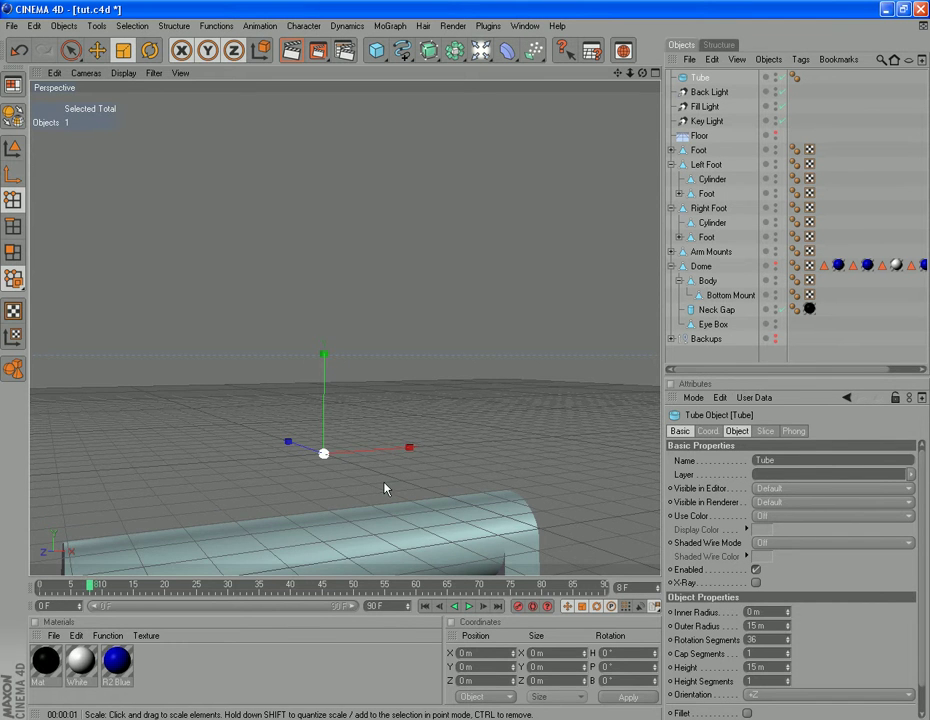
scroll(384, 487, up, 4)
scroll(384, 486, up, 1)
drag(617, 73, 676, 4)
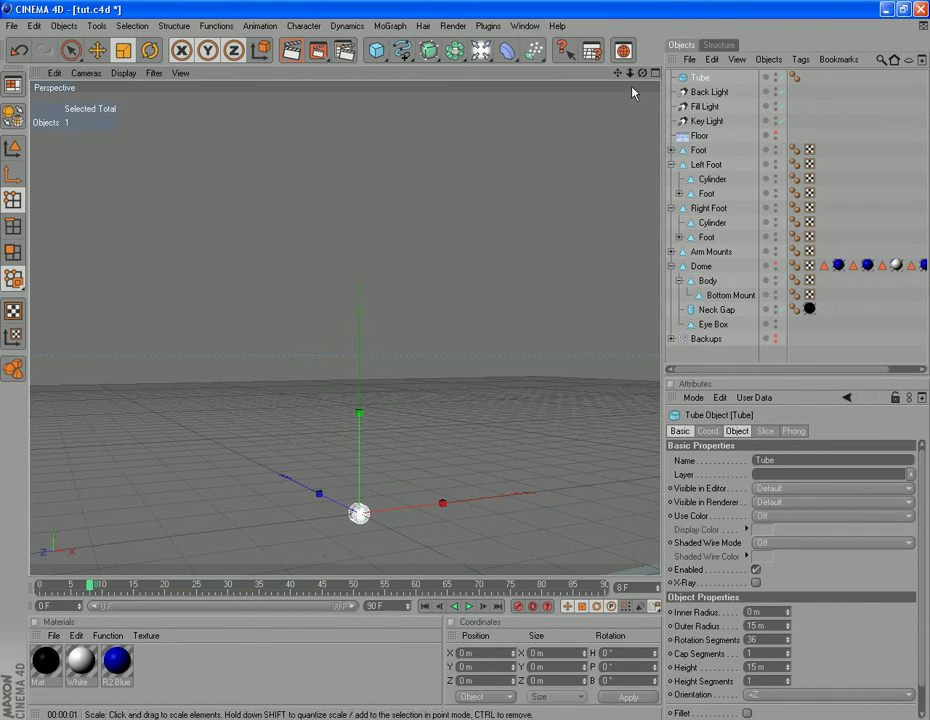
drag(617, 83, 689, 9)
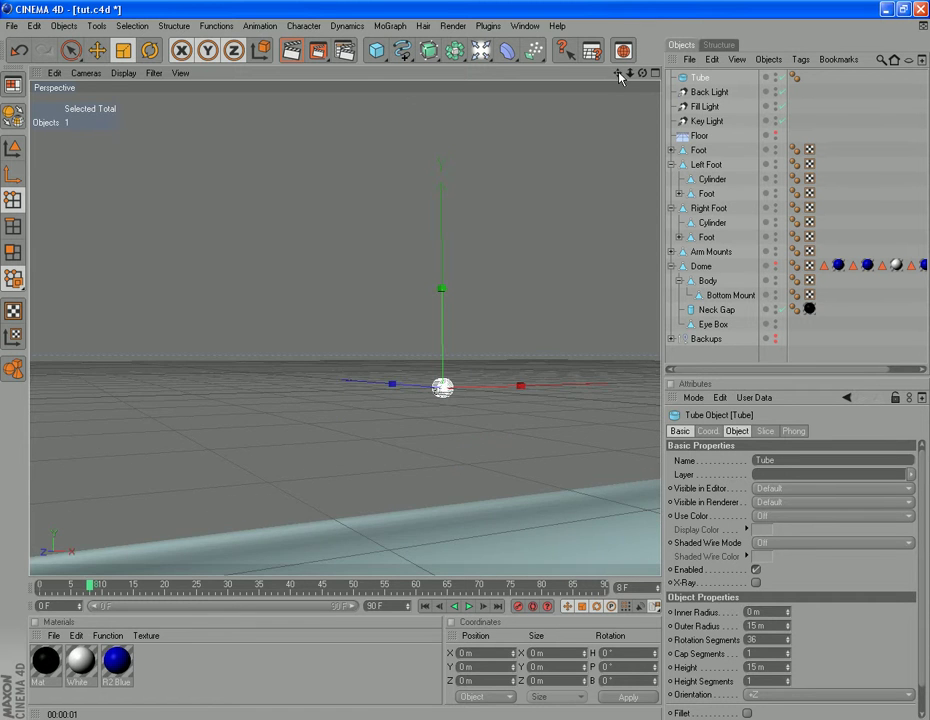
drag(619, 73, 643, 4)
scroll(536, 402, up, 4)
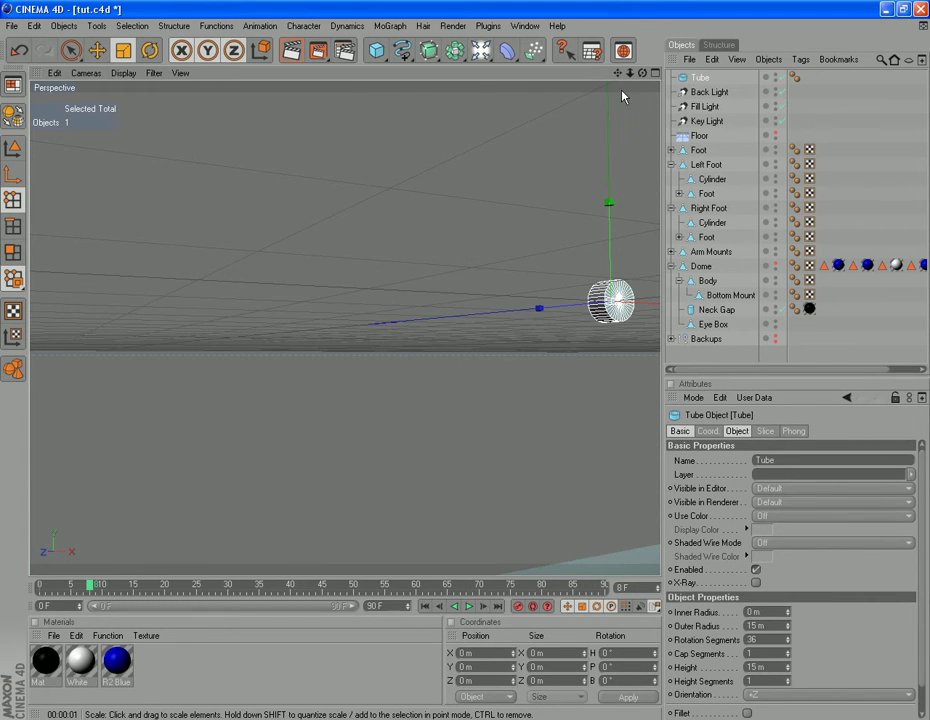
drag(617, 75, 573, 167)
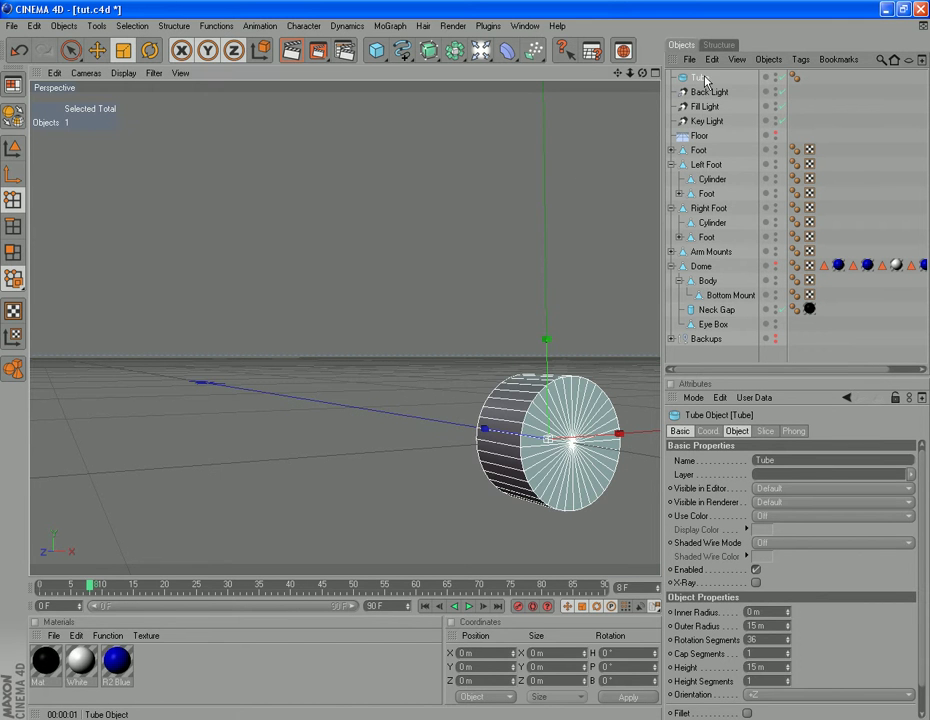
key(c)
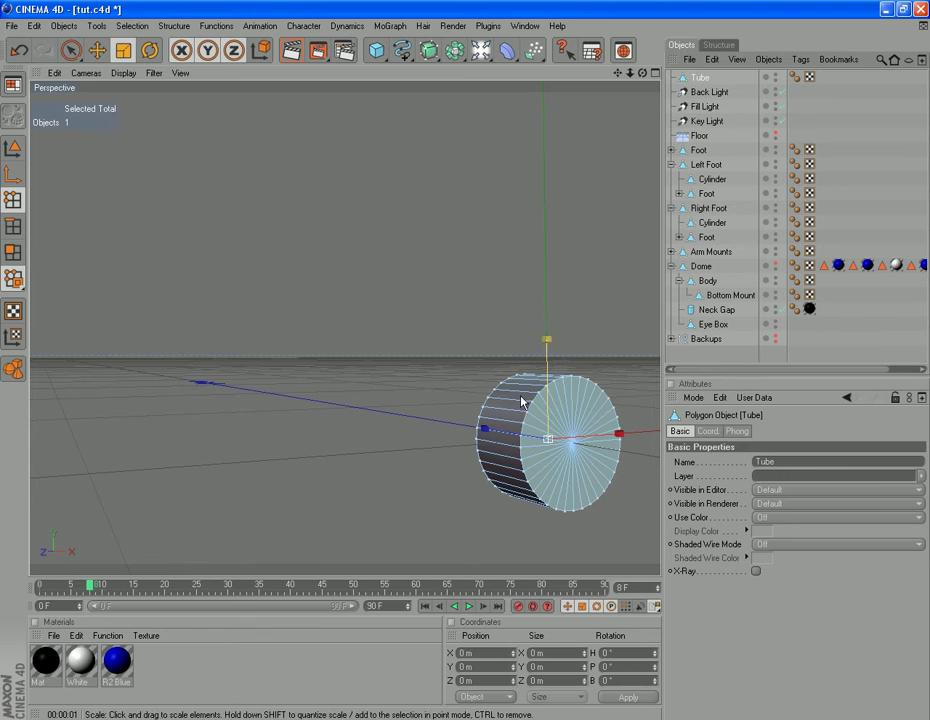
- Turn off selecting only visible elements for Live Selection and select the overlapping centre points of one tube cap
click(71, 51)
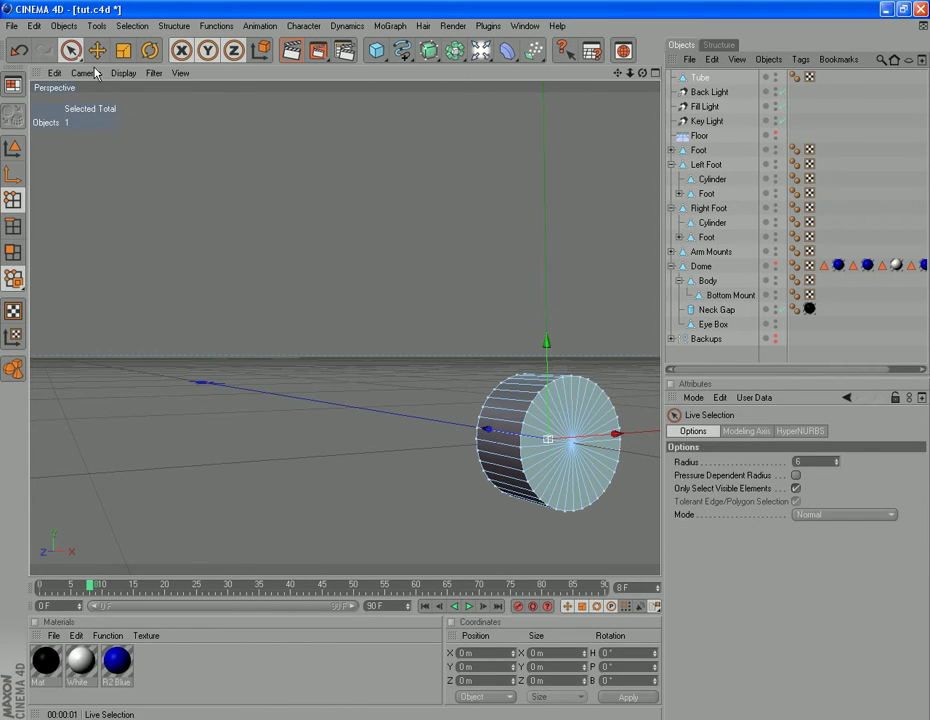
alt+drag(275, 111, 425, 158)
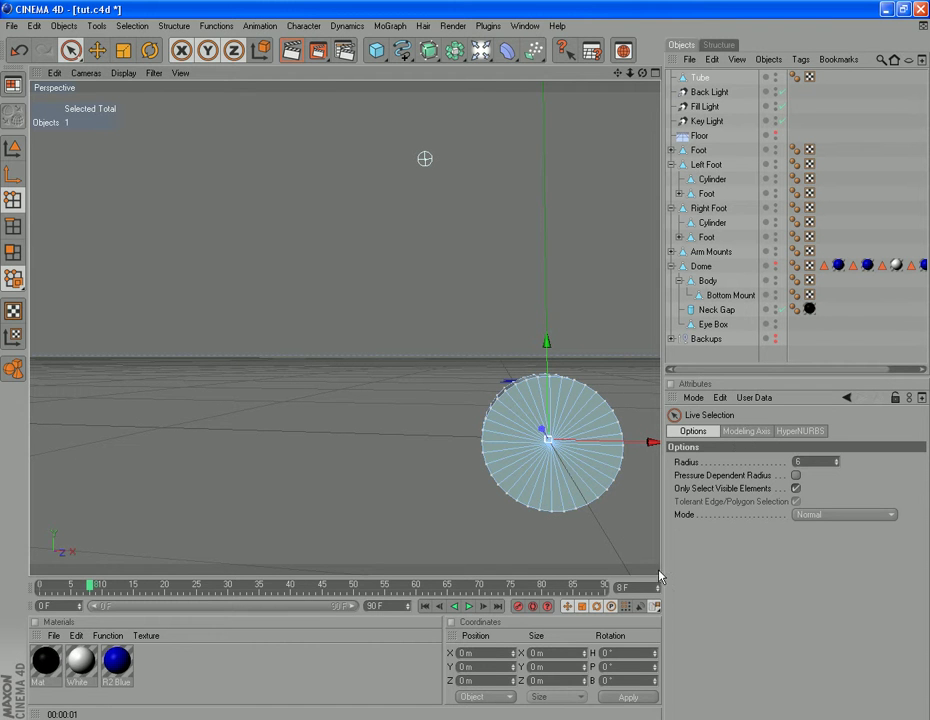
click(796, 488)
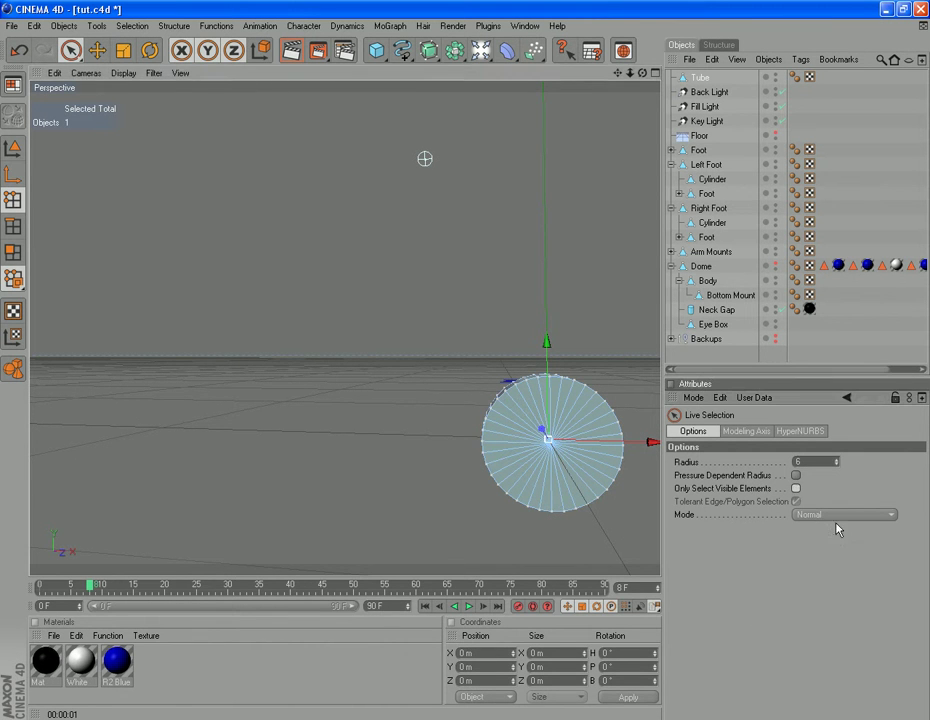
click(565, 520)
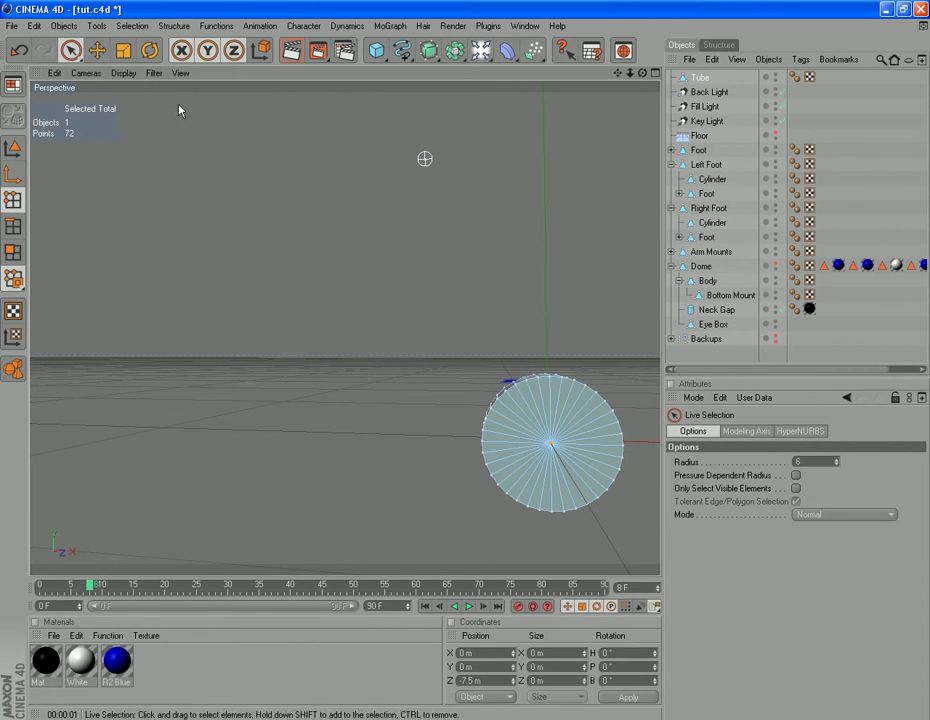
- Extend the point selection to include the centre points of the tube's opposite cap
drag(643, 76, 330, 100)
drag(645, 72, 113, 74)
drag(648, 76, 293, 79)
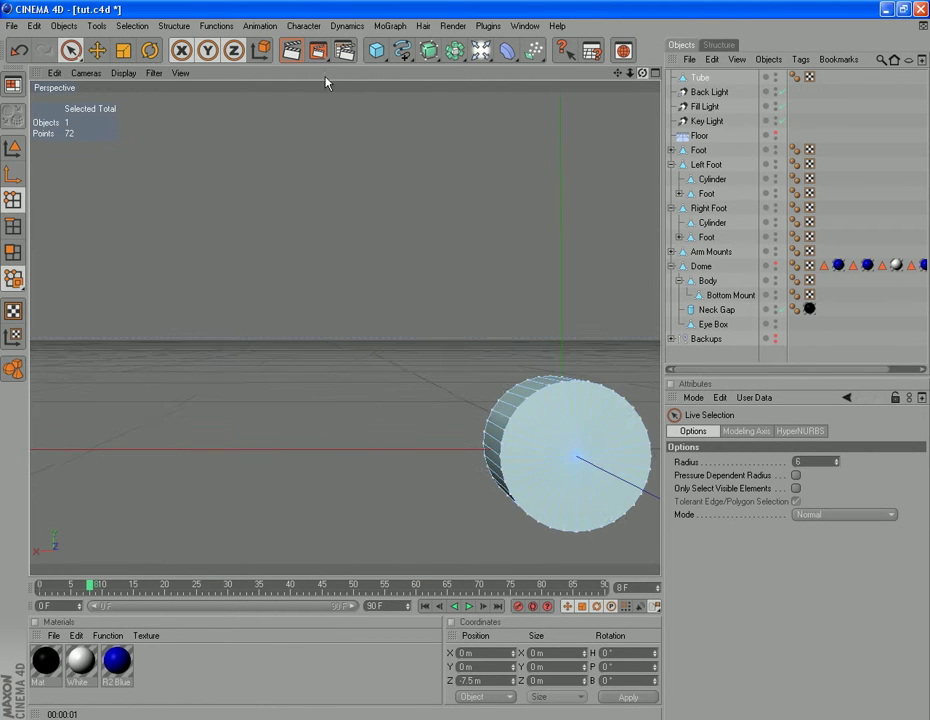
key(ctrl+a)
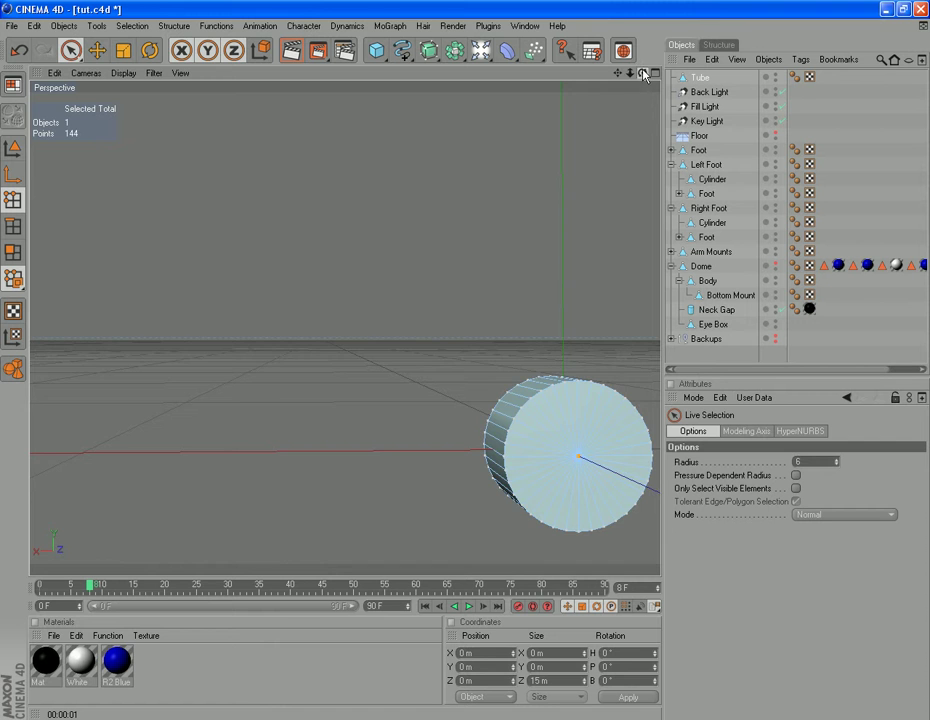
- Weld all the selected centre points into a single point at the centre of one tube cap
drag(642, 74, 607, 93)
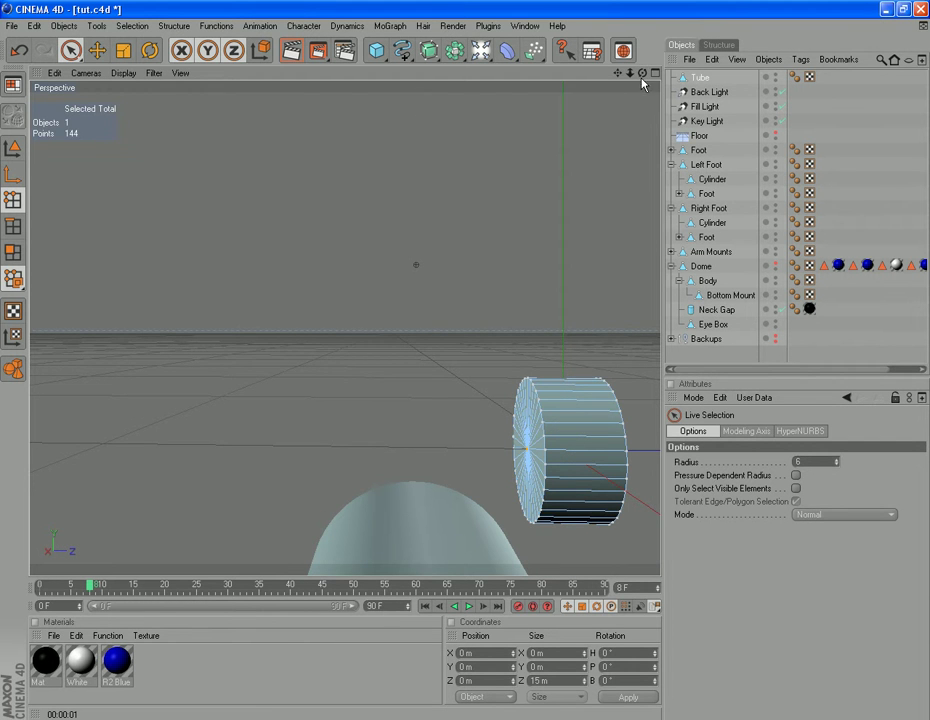
right_click(372, 453)
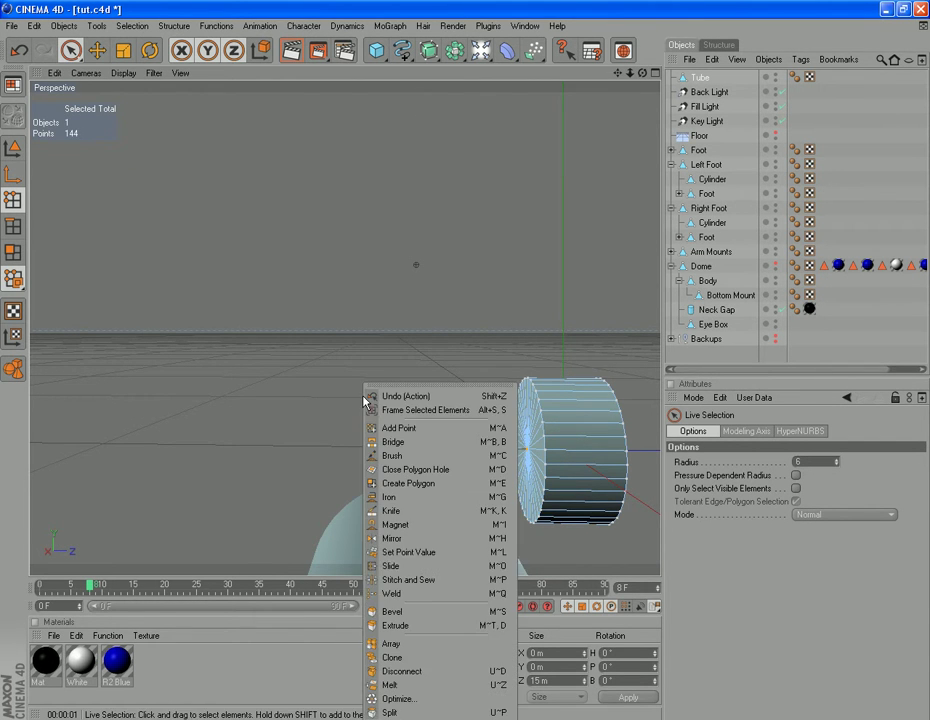
click(405, 594)
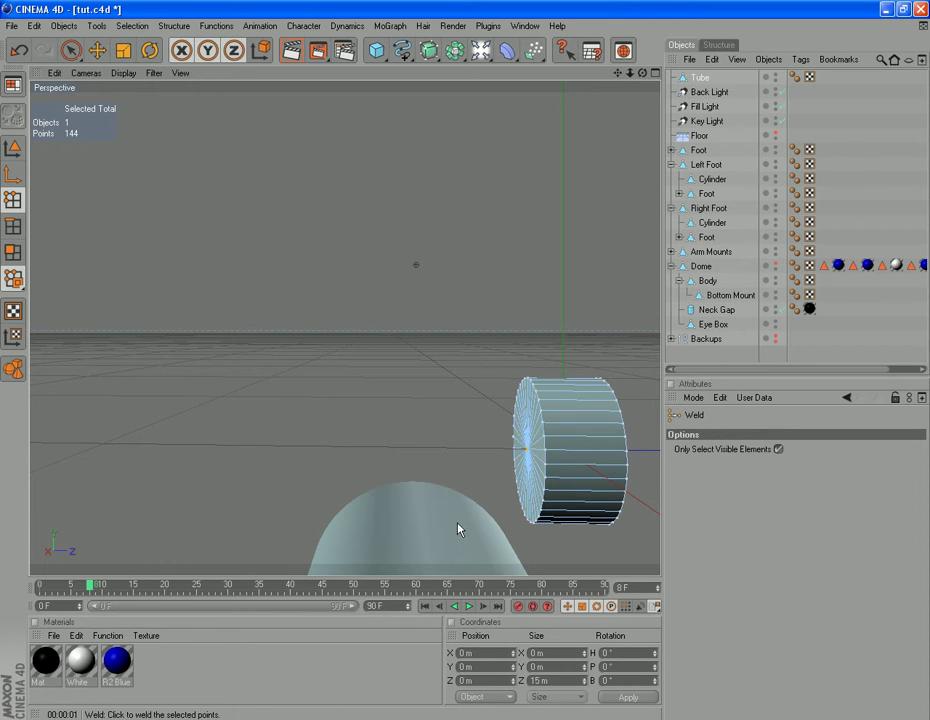
click(529, 457)
drag(642, 73, 880, 105)
drag(642, 73, 876, 131)
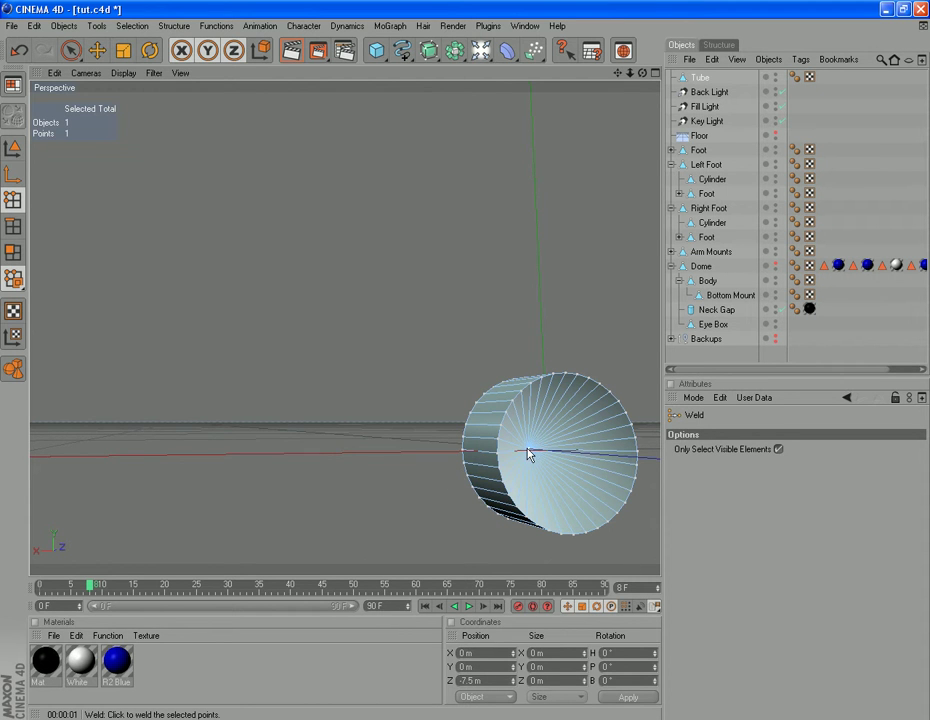
- Move the whole tube in object mode to about X 697 m and Y -1930 m, level with the base of a side foot
scroll(353, 540, down, 10)
scroll(353, 530, down, 6)
click(699, 78)
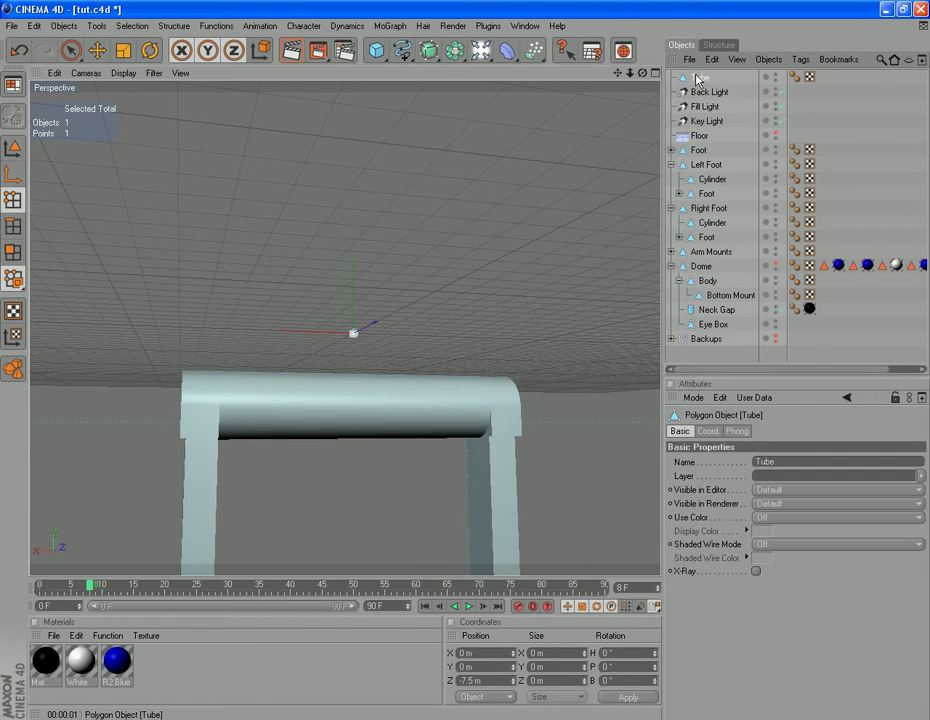
click(98, 50)
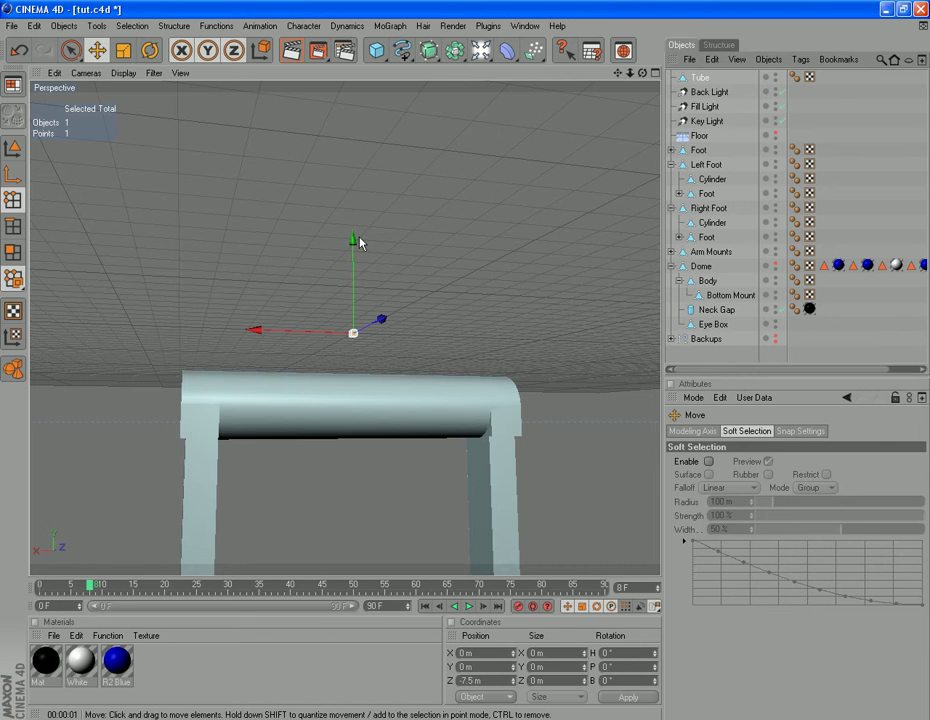
drag(353, 243, 353, 562)
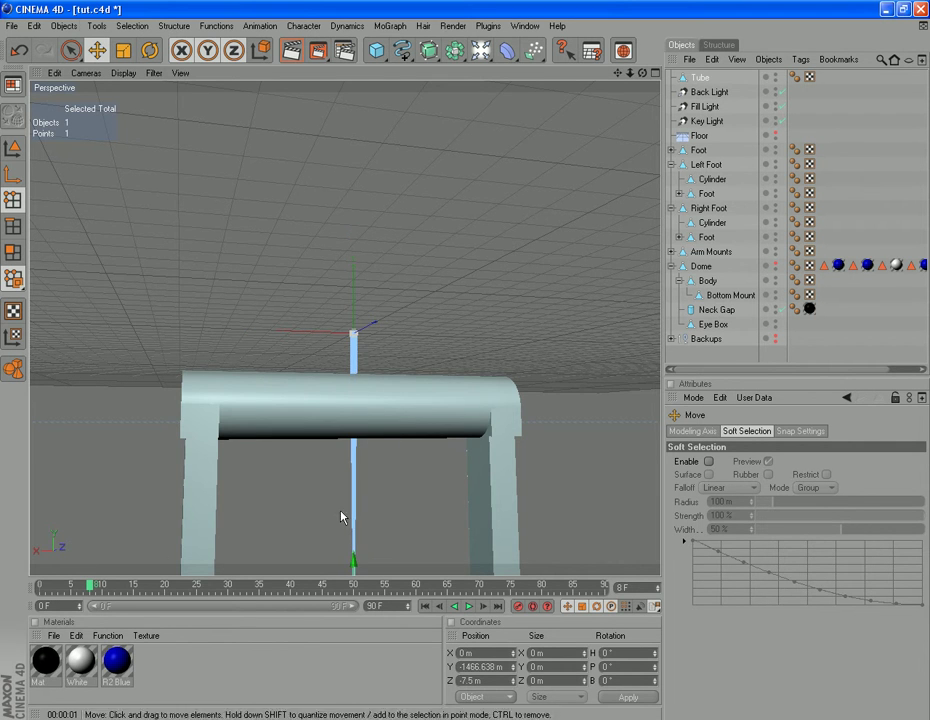
click(18, 50)
click(12, 148)
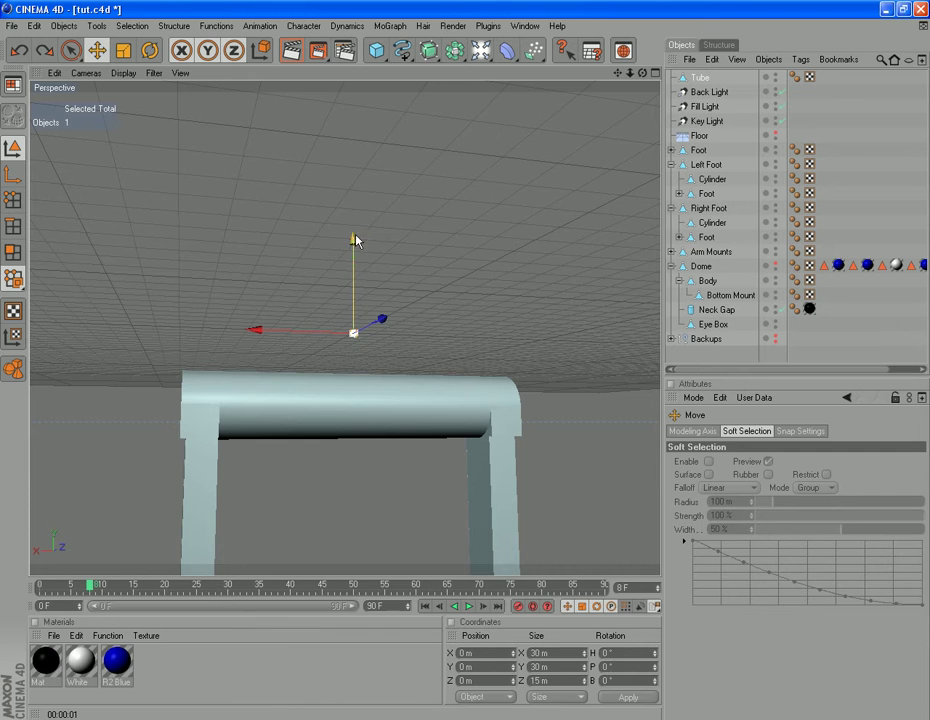
drag(355, 241, 358, 497)
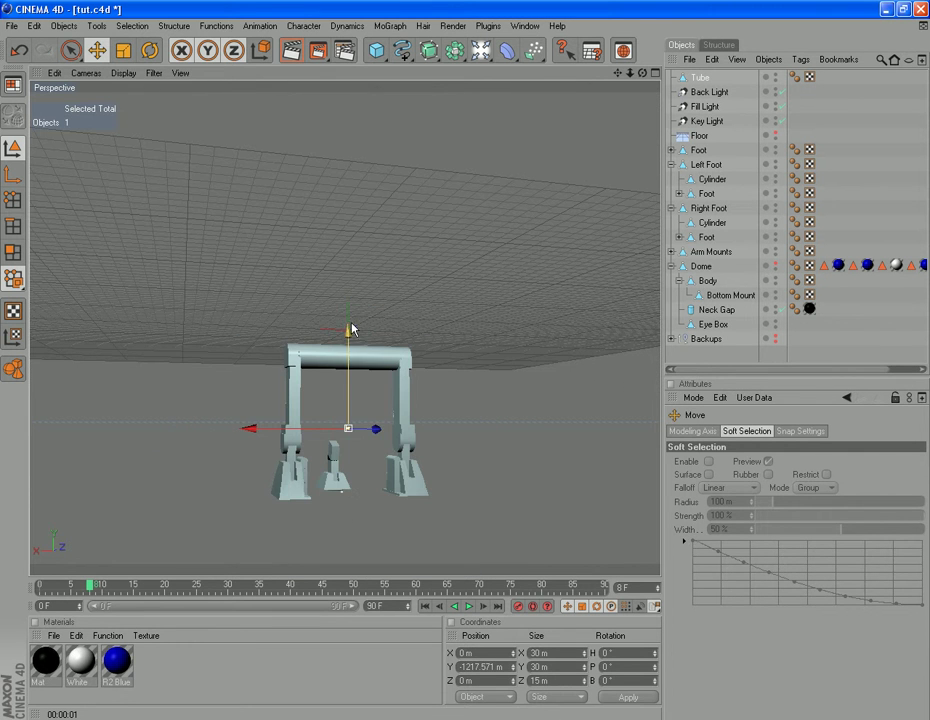
drag(353, 326, 335, 418)
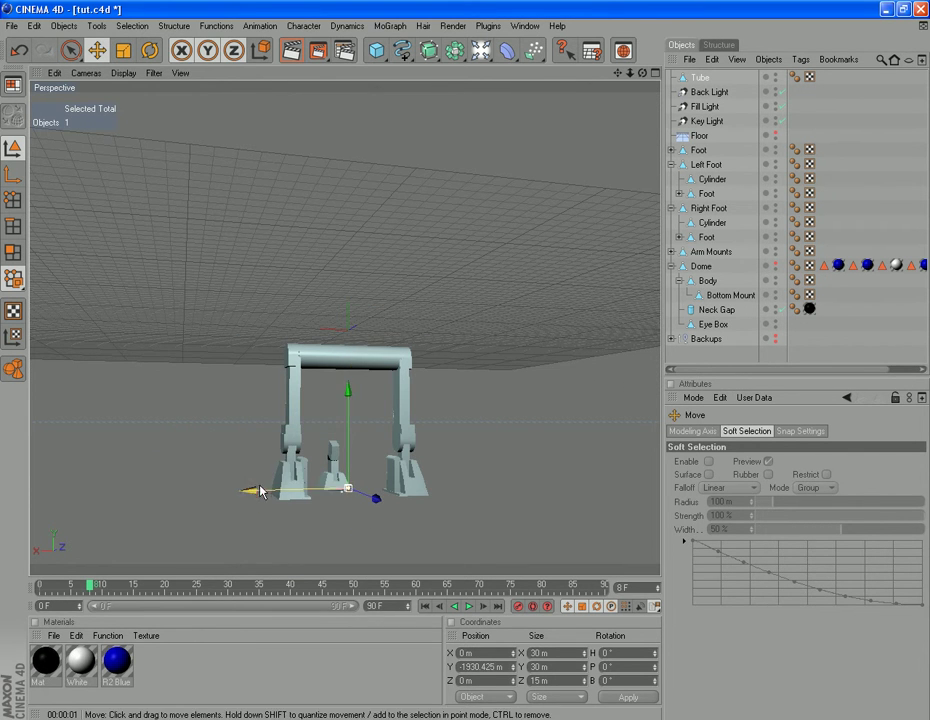
drag(250, 491, 194, 491)
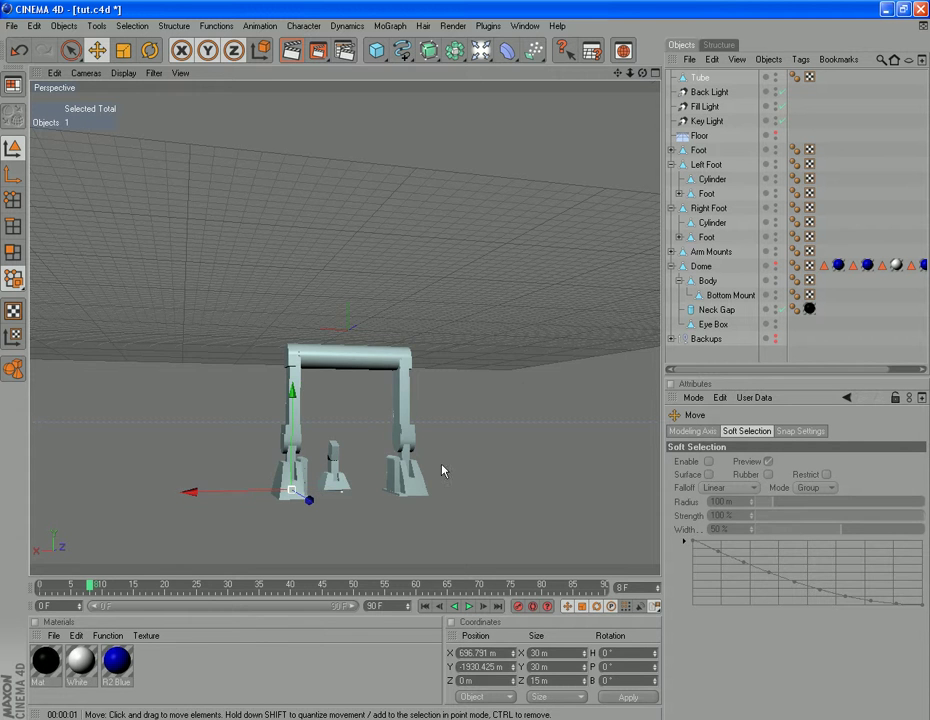
- Move the tube forward along the Z axis to about 344 m, toward the front of the side foot
alt+right_drag(428, 479, 586, 241)
drag(643, 73, 618, 9)
drag(617, 73, 609, 3)
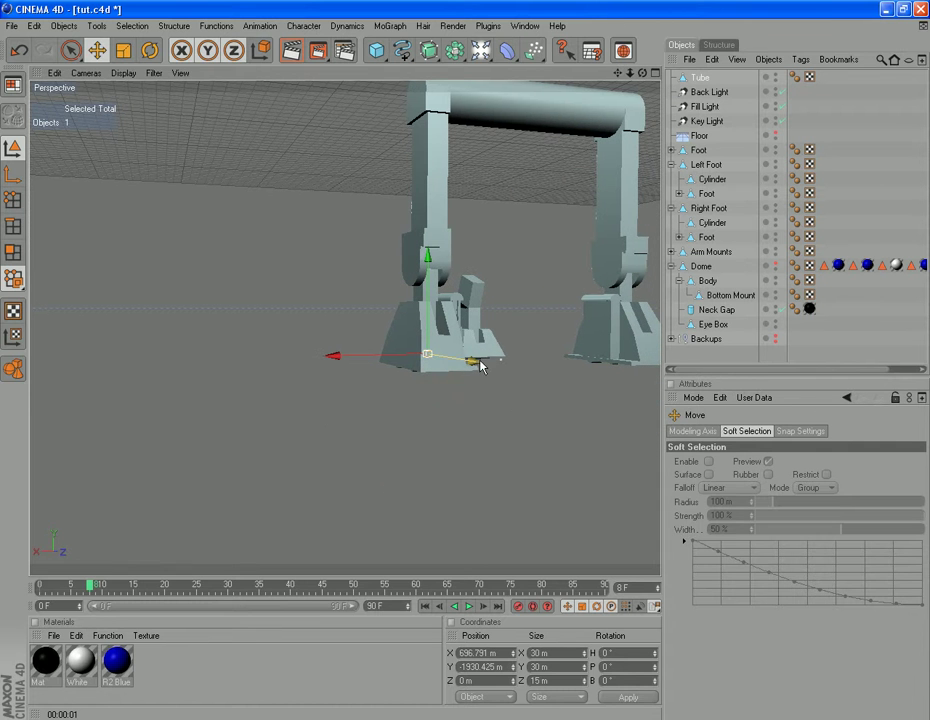
drag(472, 361, 500, 365)
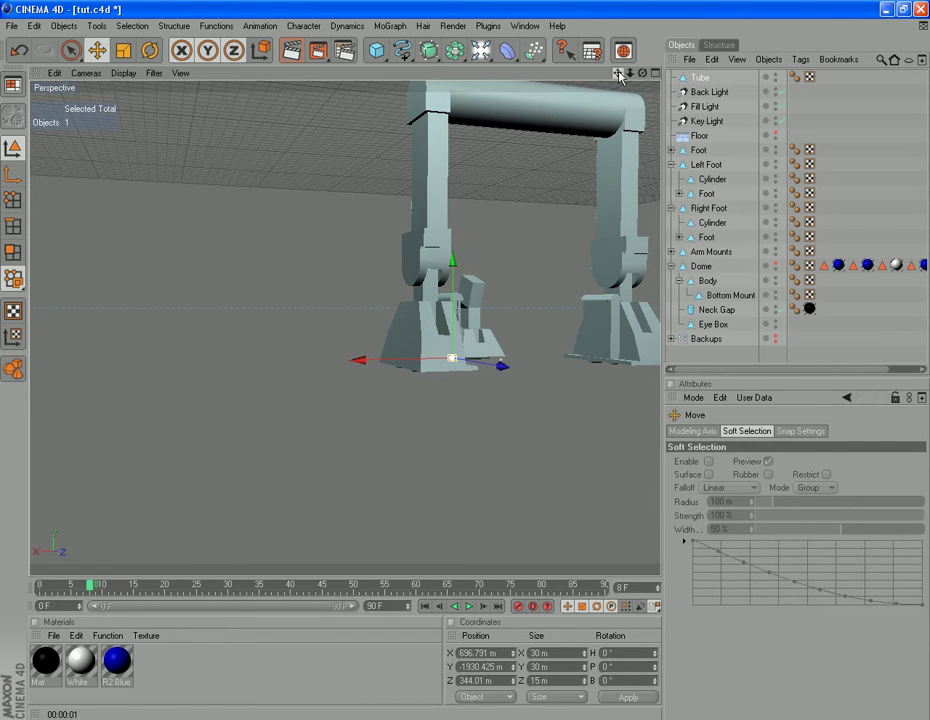
- Raise the tube along the Y axis to about -1815 m, up beside the side foot's sloped front
drag(618, 73, 571, 17)
scroll(395, 397, up, 5)
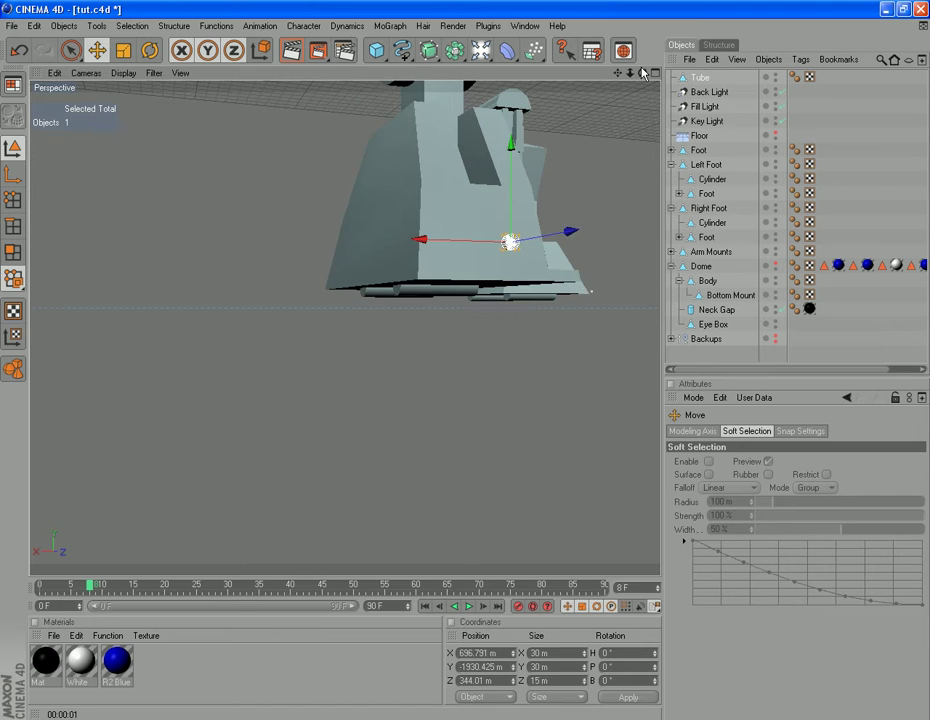
drag(642, 73, 204, 12)
drag(515, 140, 543, 75)
drag(618, 73, 575, 294)
scroll(556, 405, up, 3)
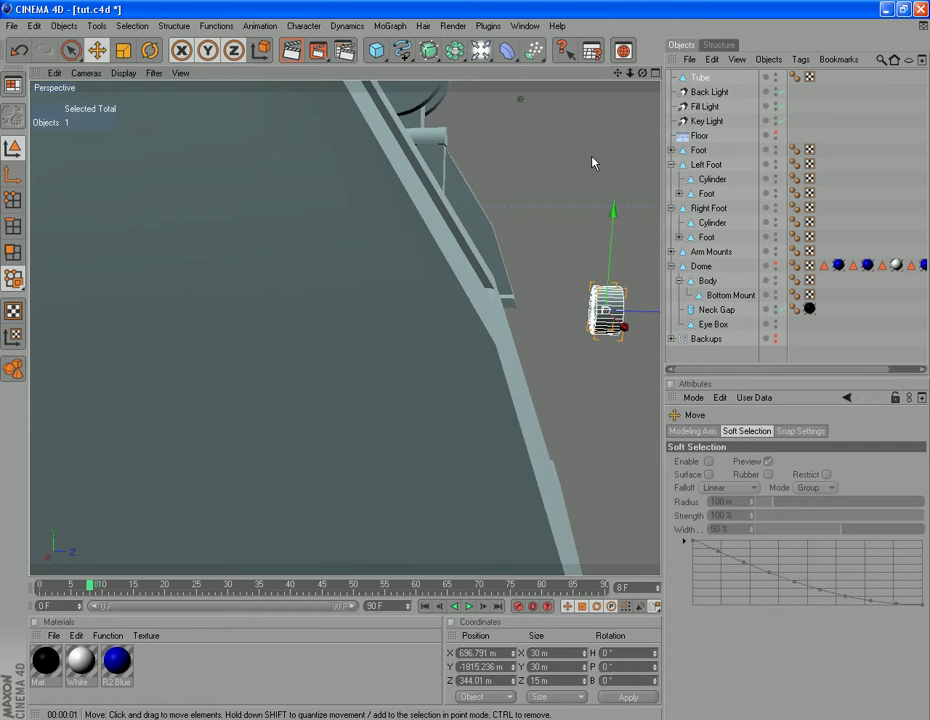
- Rotate the tube to a pitch of 15° to follow the slope of the foot's front face
drag(617, 75, 408, 122)
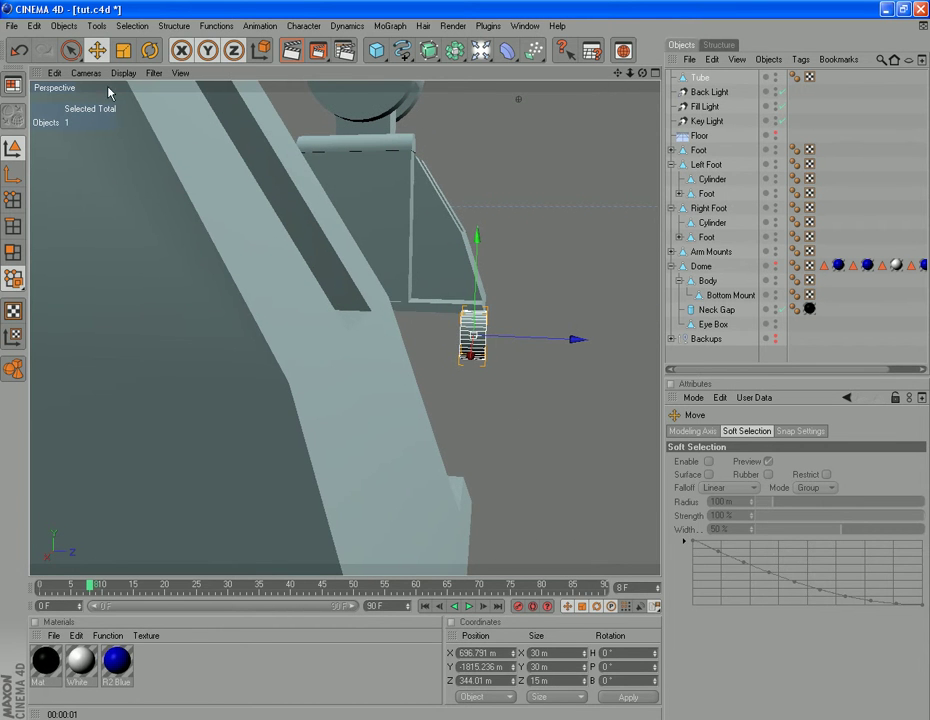
click(149, 50)
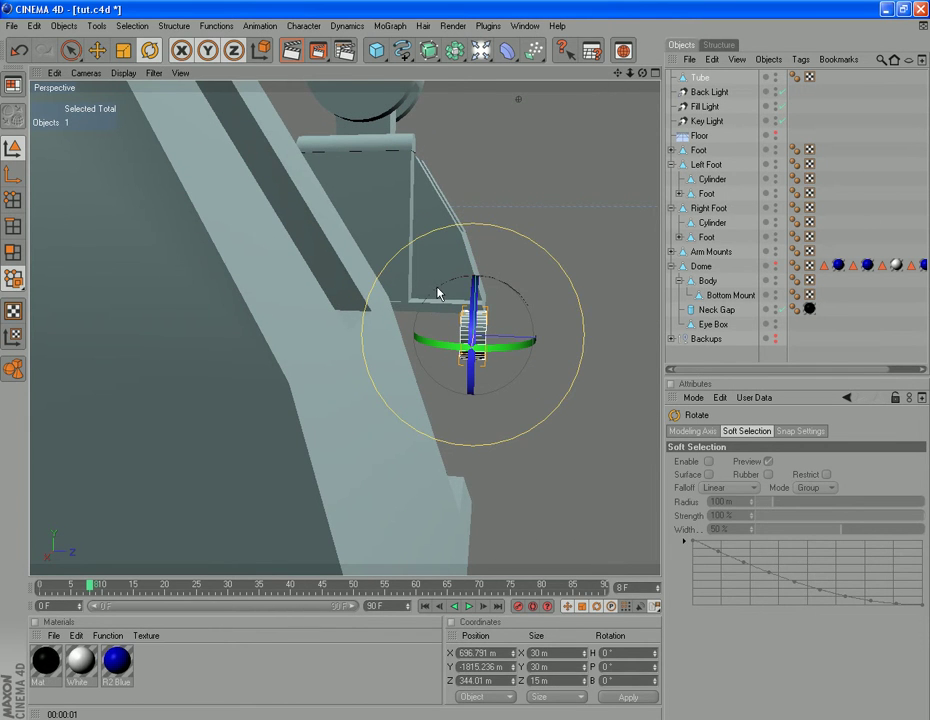
drag(438, 292, 422, 292)
- Slide the tilted tube along its own axis into the foot's sloped front face, to about Y -1829 m and Z 292 m
click(97, 51)
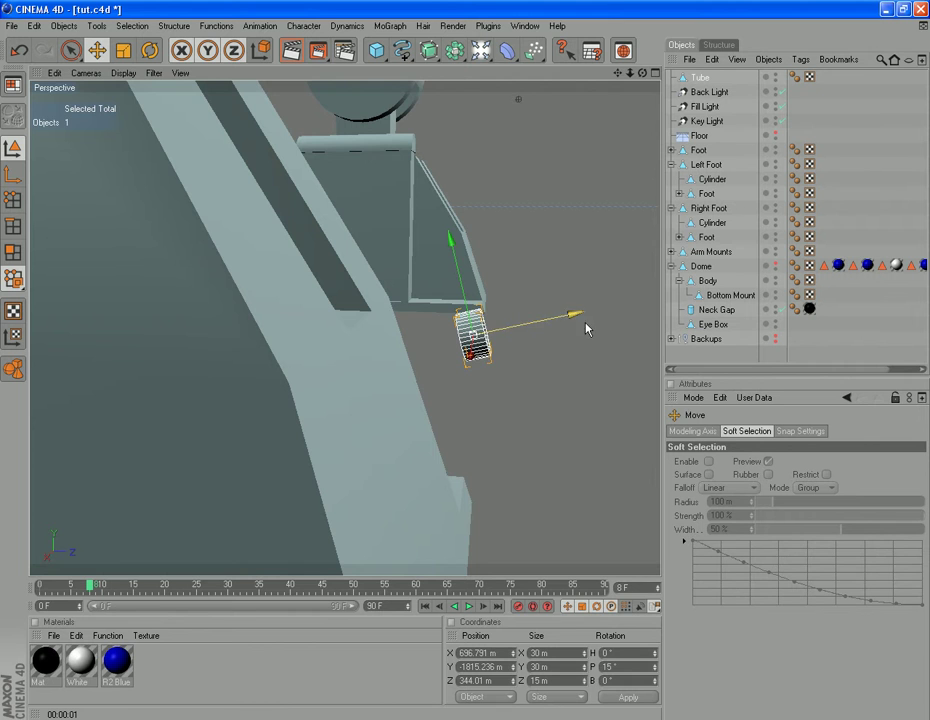
scroll(394, 503, down, 4)
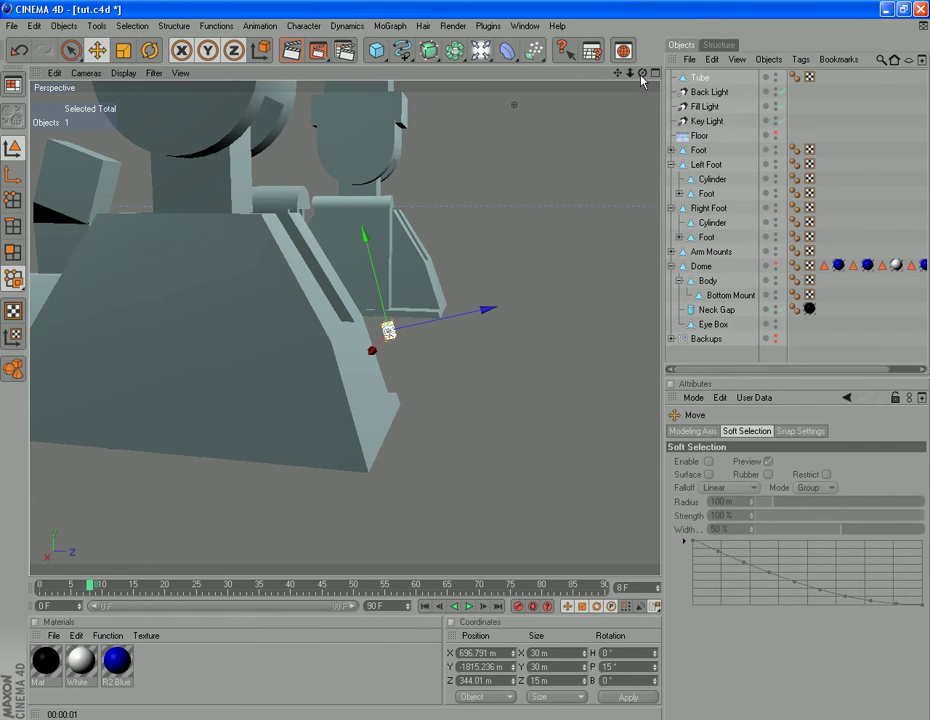
drag(642, 73, 430, 445)
scroll(430, 438, up, 3)
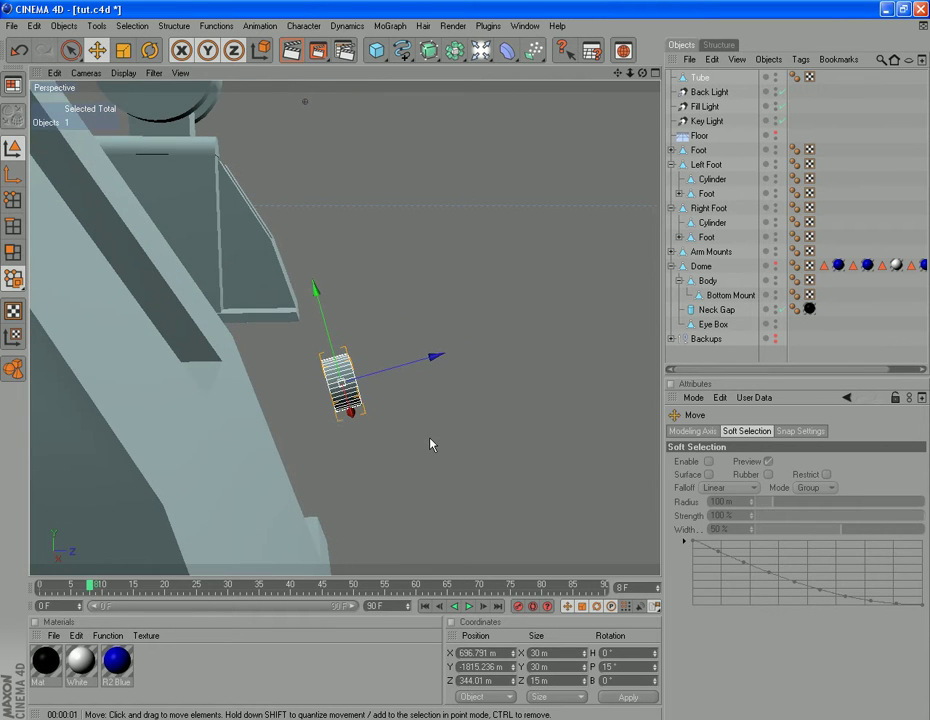
drag(446, 360, 346, 362)
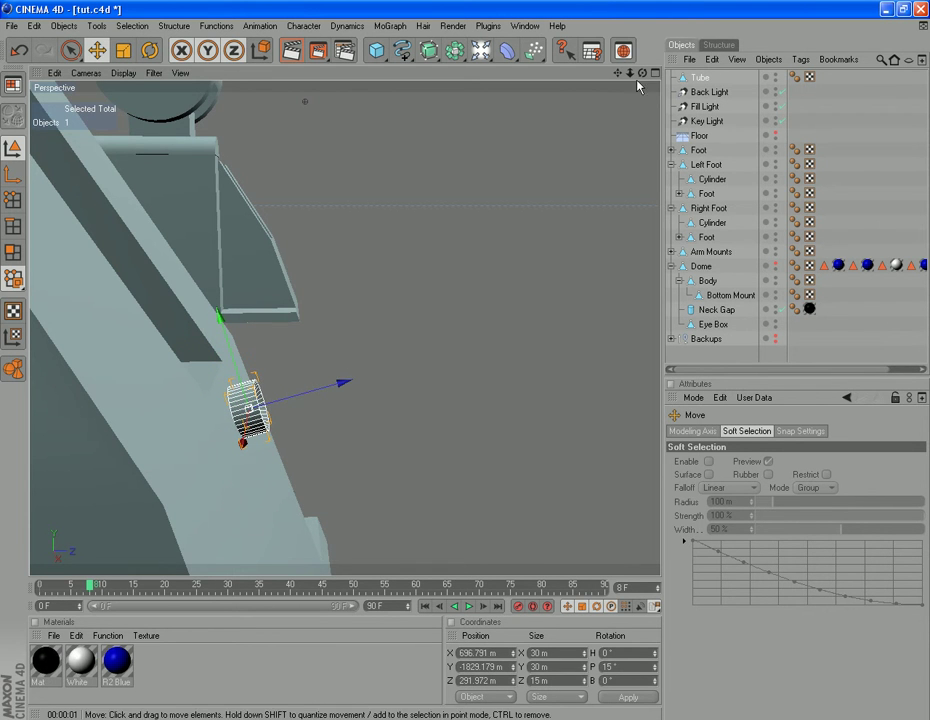
- Refine the tube's tilt against the foot's slope and set its pitch to 18°
alt+drag(630, 110, 585, 29)
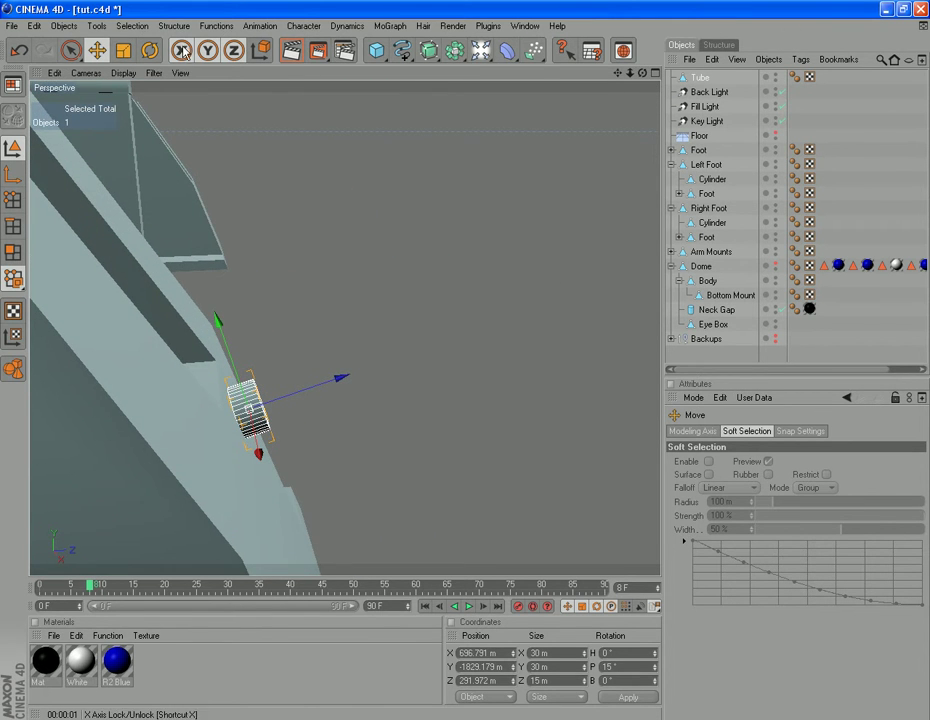
click(149, 50)
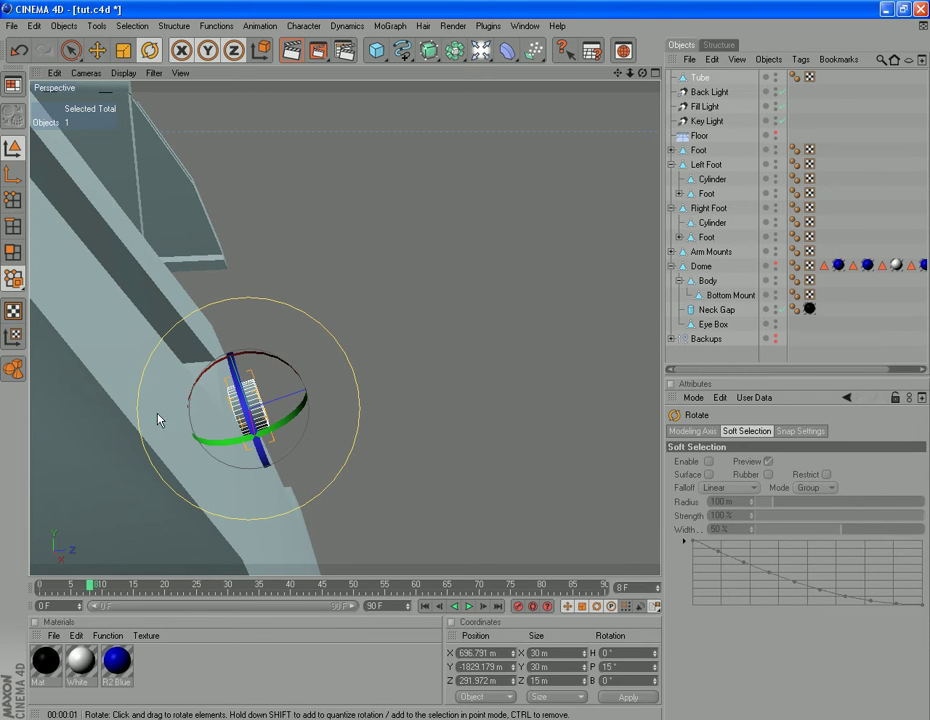
drag(195, 390, 194, 389)
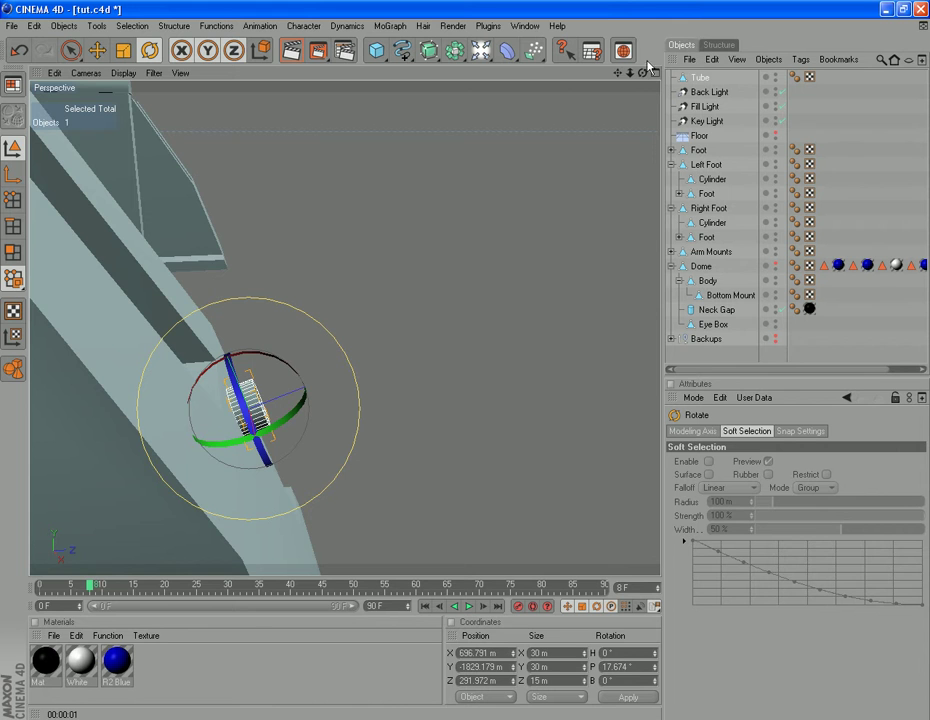
drag(642, 73, 681, 102)
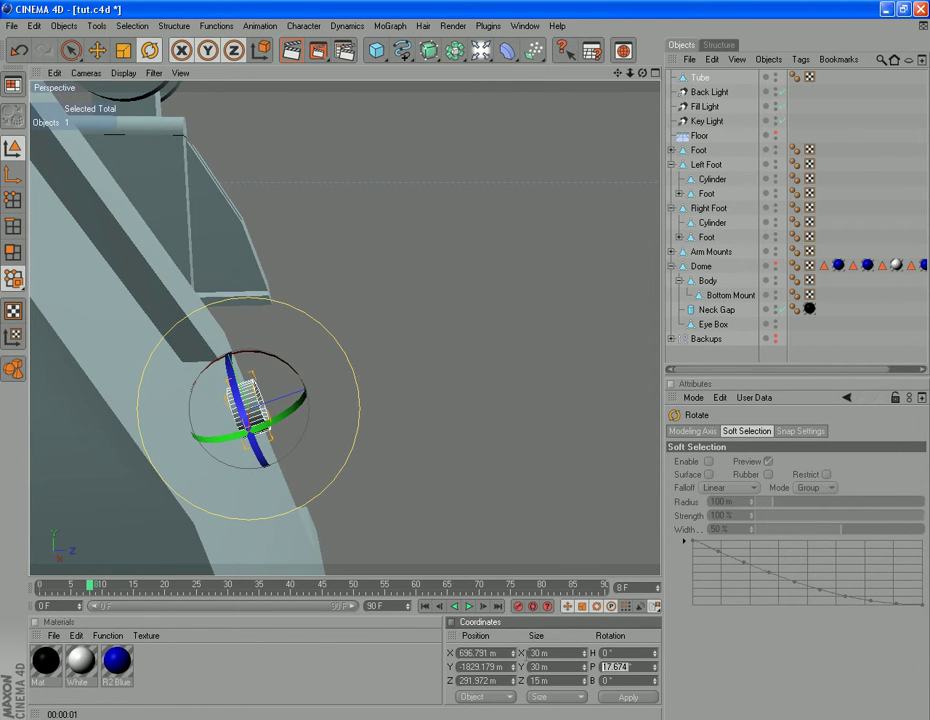
text(18)
- Centre the tube beneath the slot in the foot's front face, at about X 713 m, Y -1838 m and Z 295 m
drag(618, 73, 599, 41)
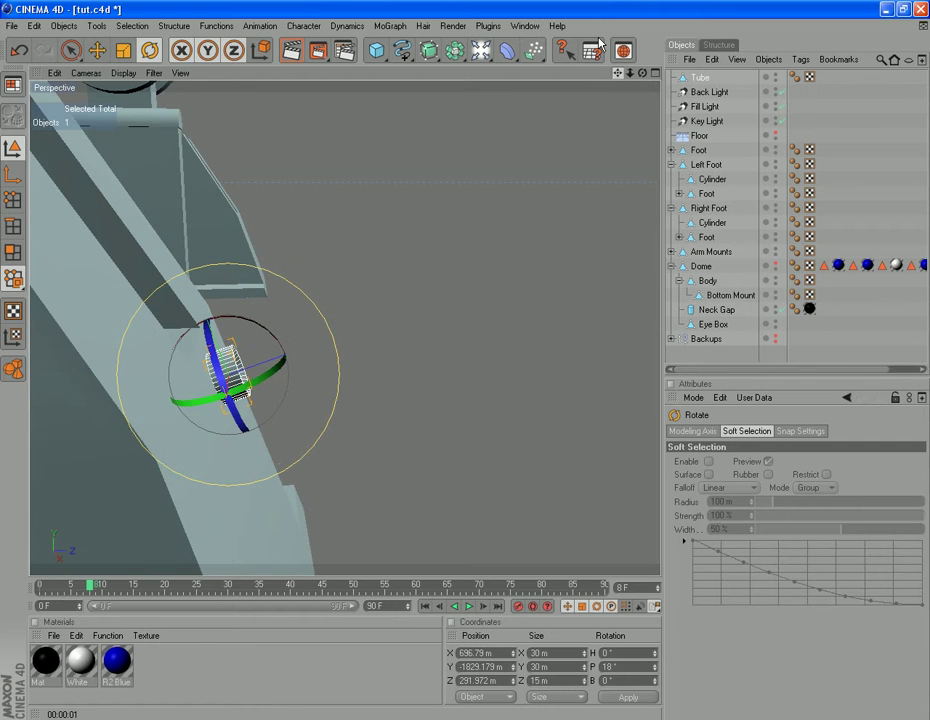
click(705, 78)
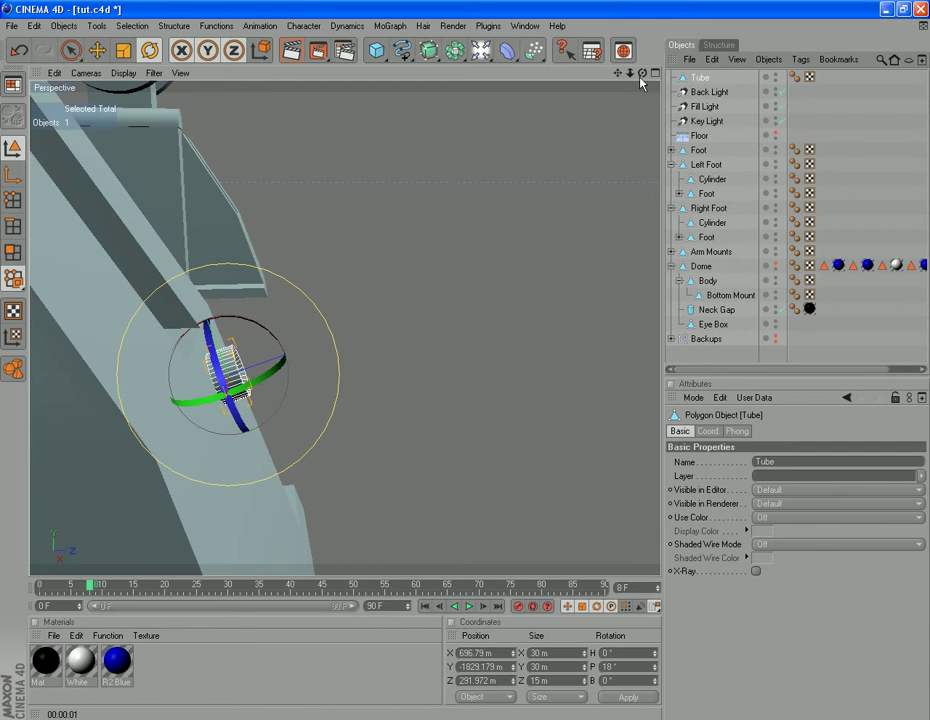
drag(642, 74, 911, 39)
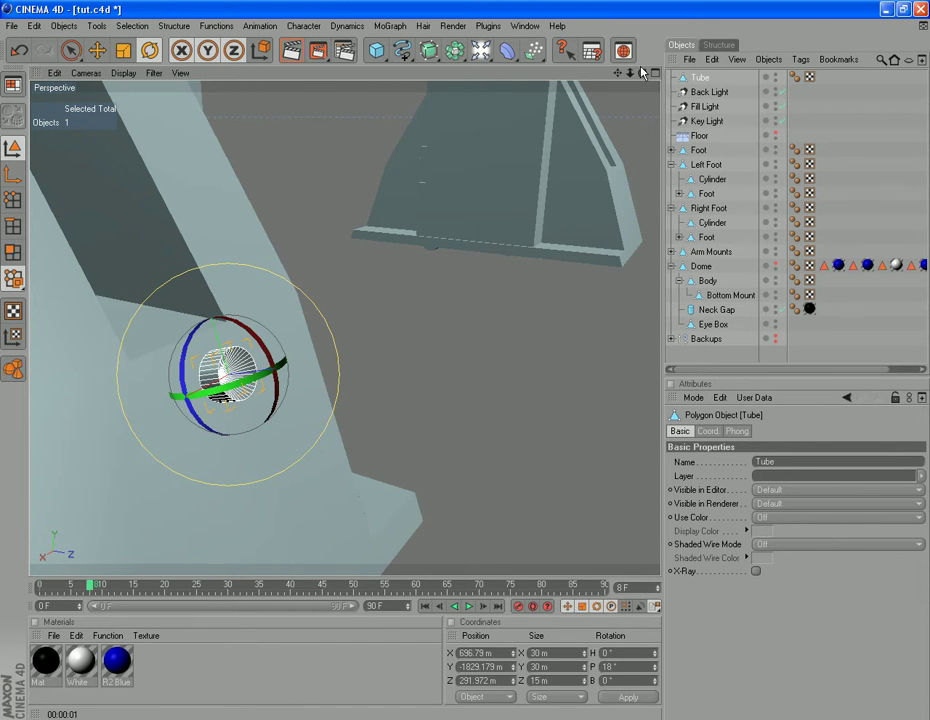
drag(643, 76, 400, 55)
click(97, 50)
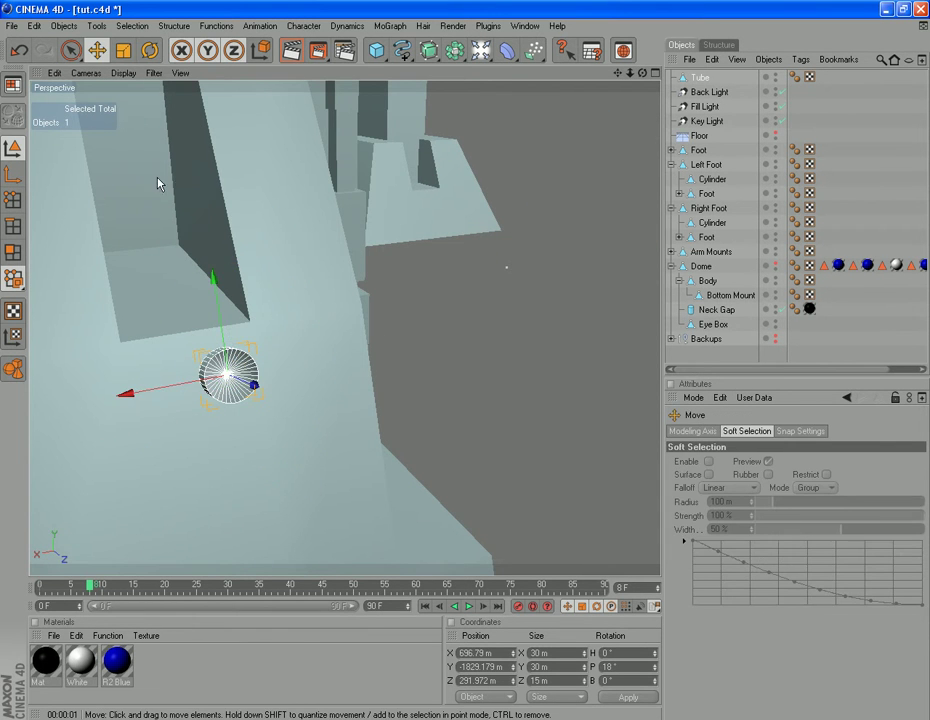
drag(642, 73, 600, 76)
drag(156, 381, 129, 384)
drag(190, 280, 194, 302)
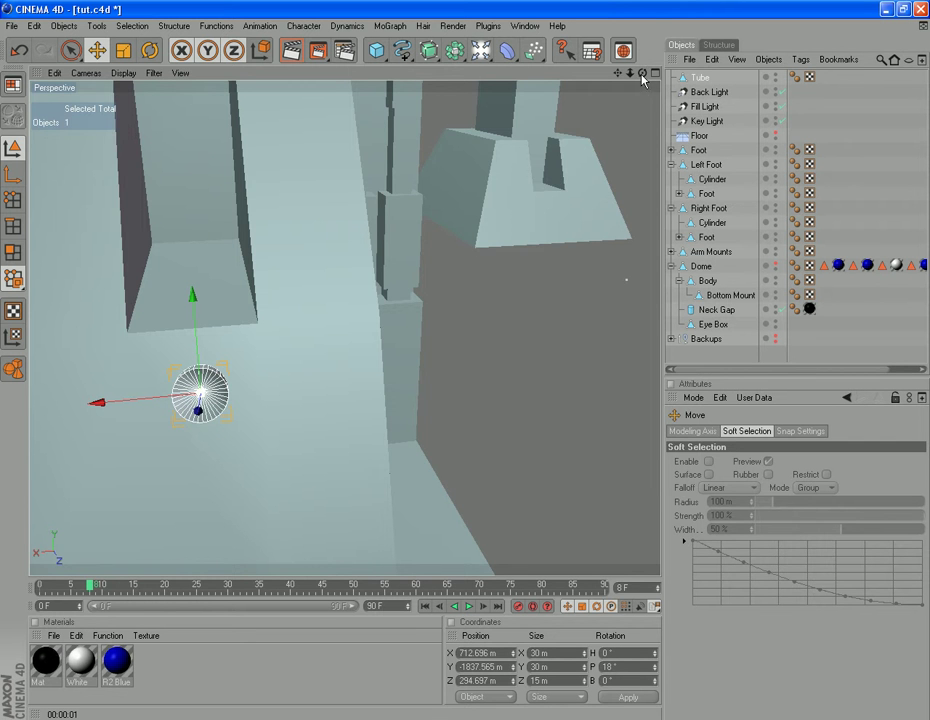
- Duplicate the tube and move the copy down the foot's sloped face to about Y -1897 m and Z 314 m
drag(643, 78, 520, 160)
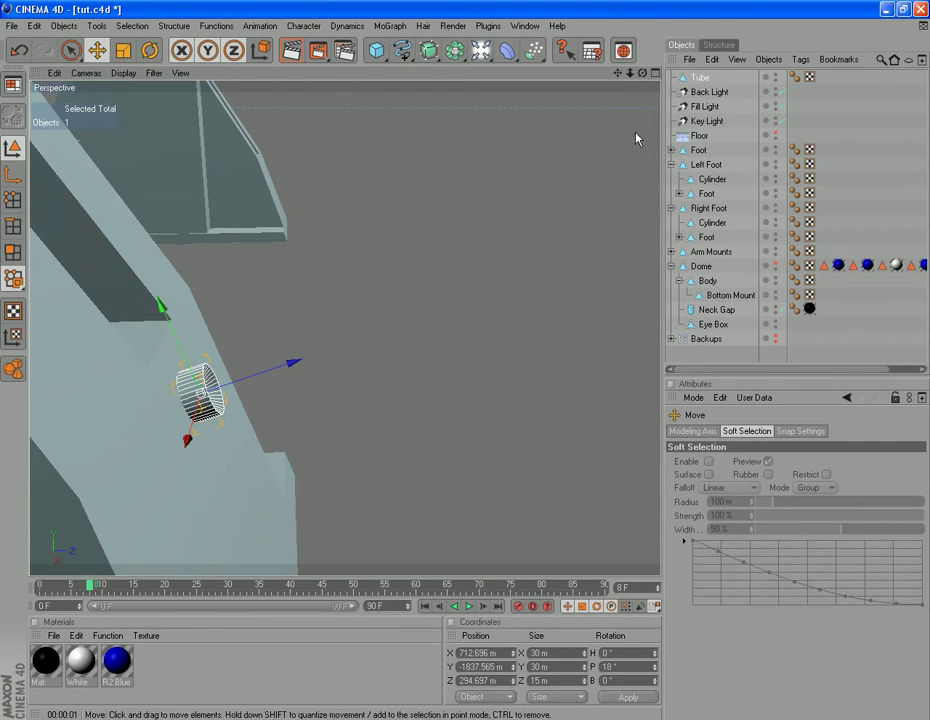
click(699, 80)
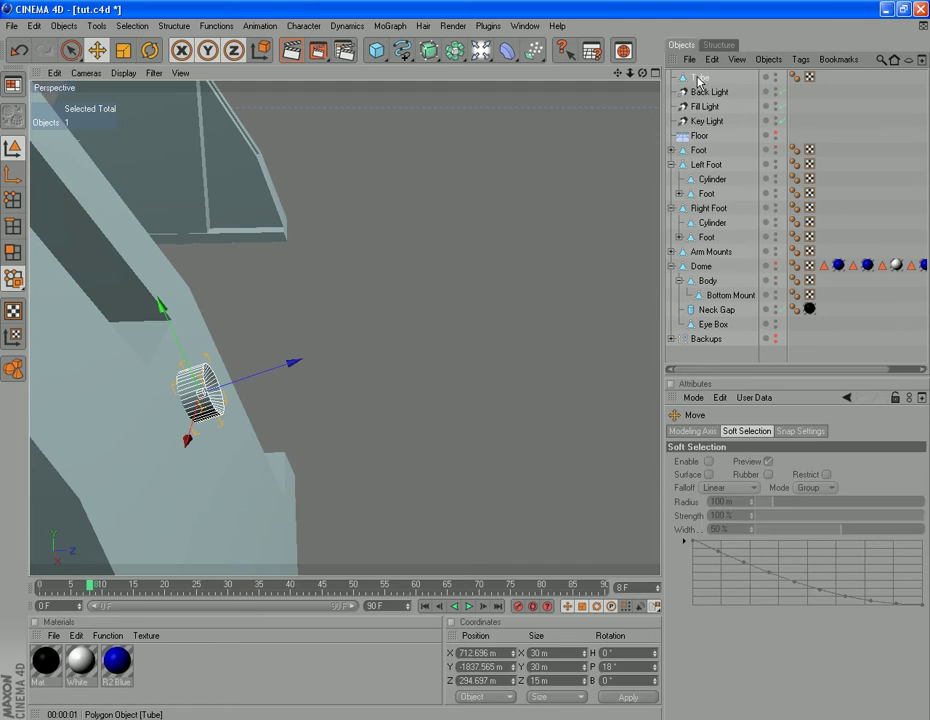
key(ctrl+c)
key(ctrl+v)
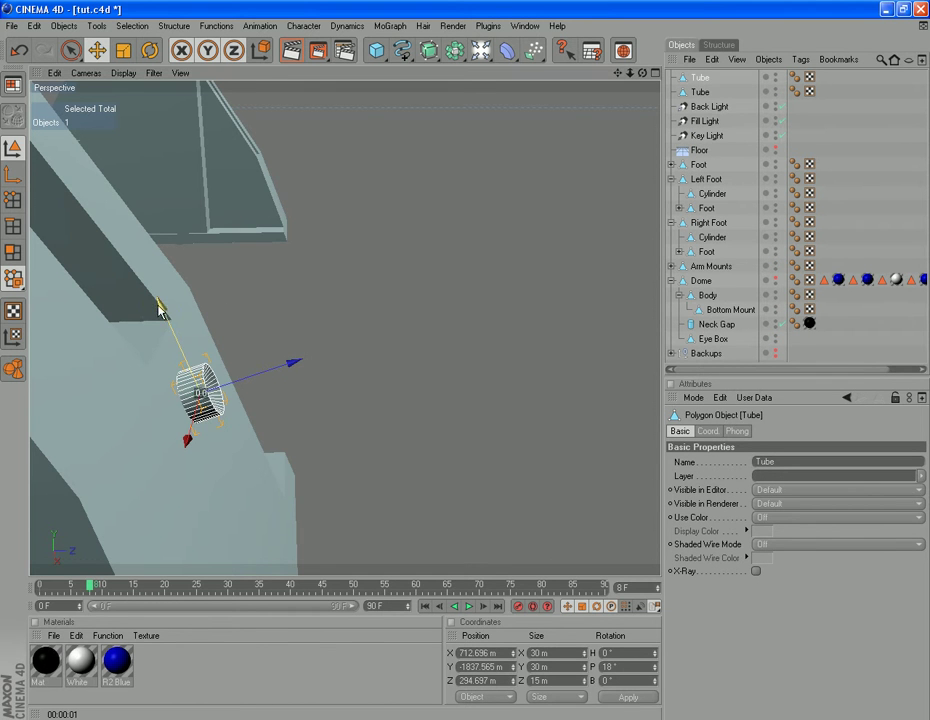
drag(160, 305, 211, 419)
alt+drag(520, 110, 889, 77)
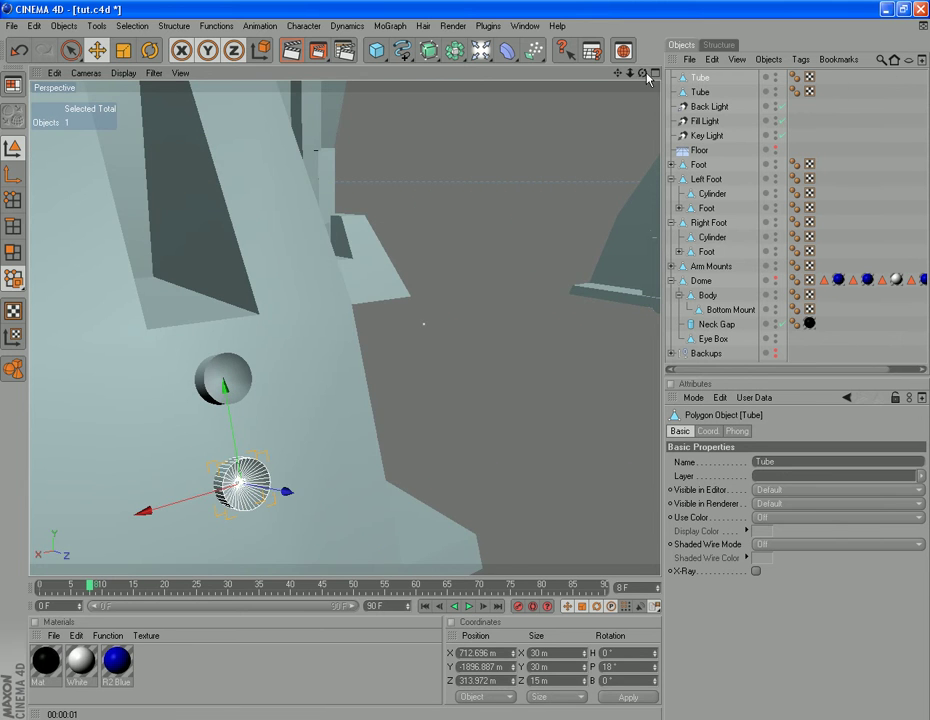
drag(647, 78, 858, 150)
drag(621, 80, 550, 87)
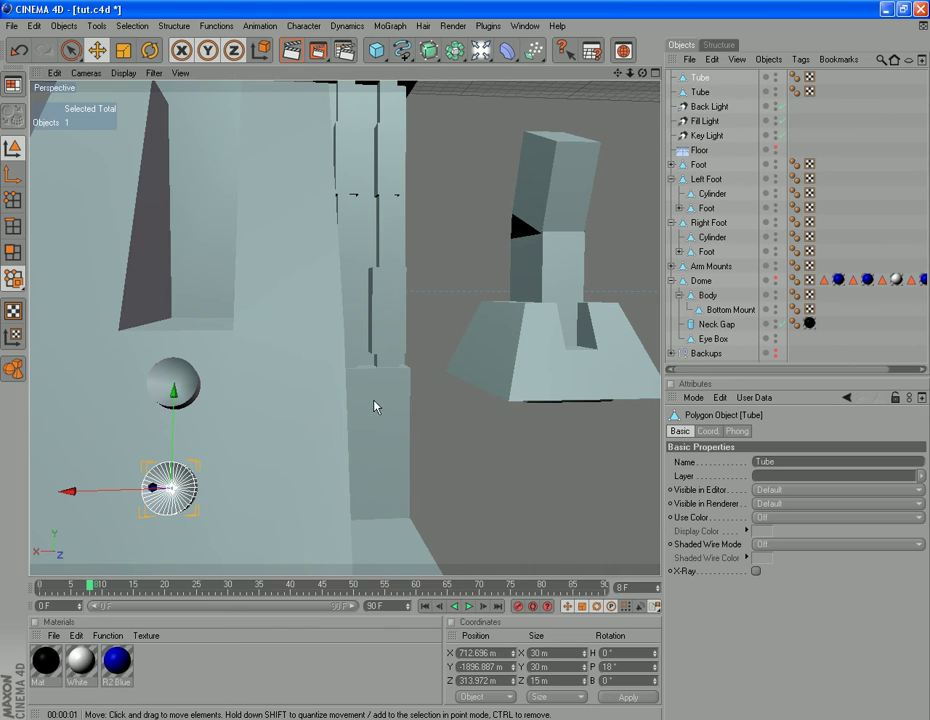